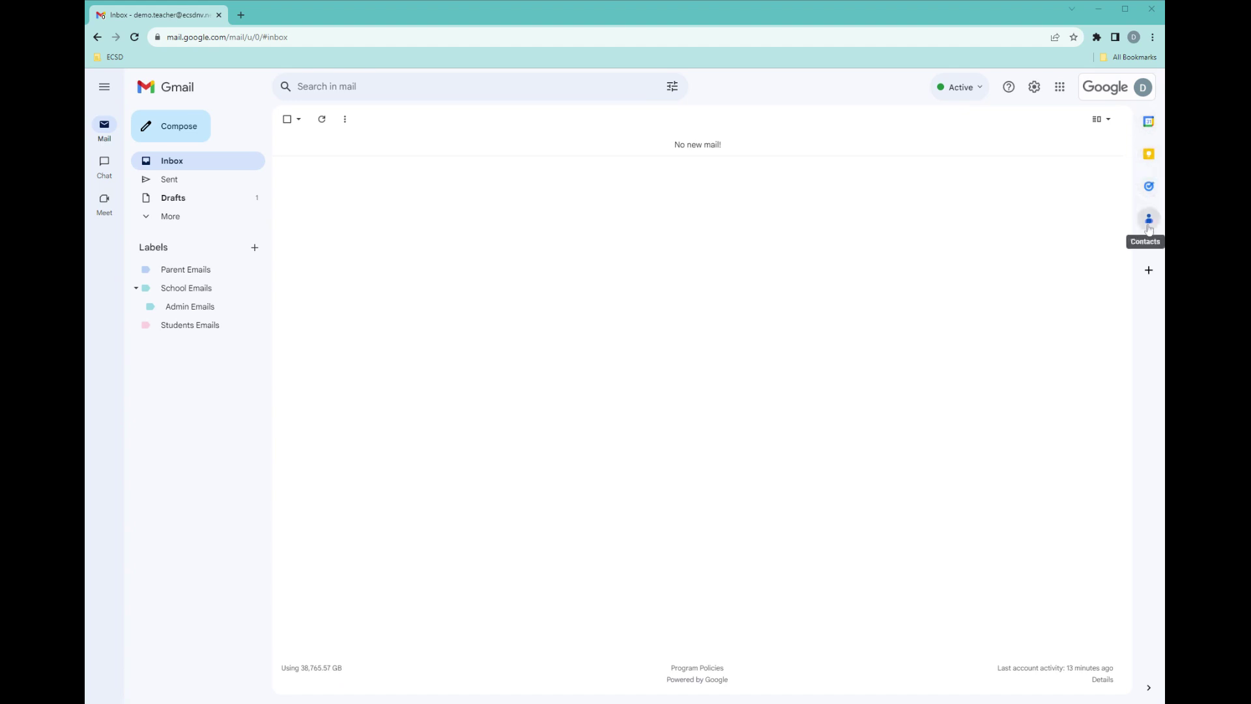
- Open the Tasks side panel and add a new task titled 'To Do'
click(1149, 187)
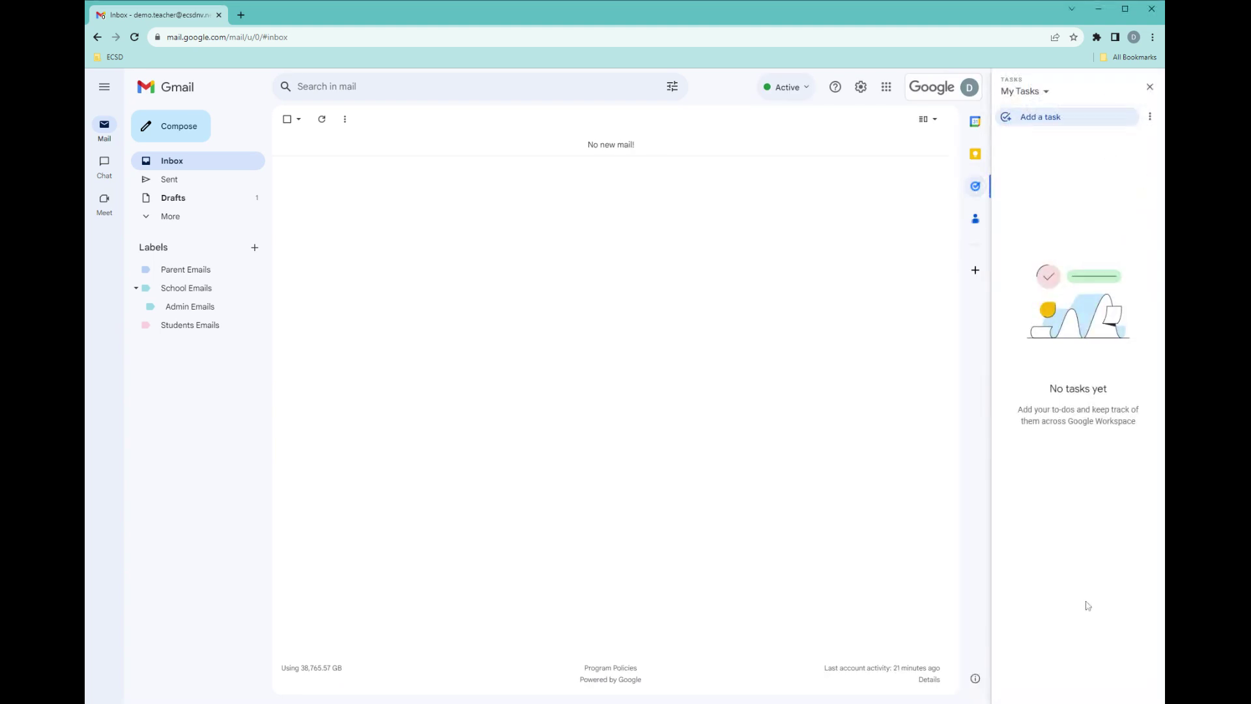
click(1049, 121)
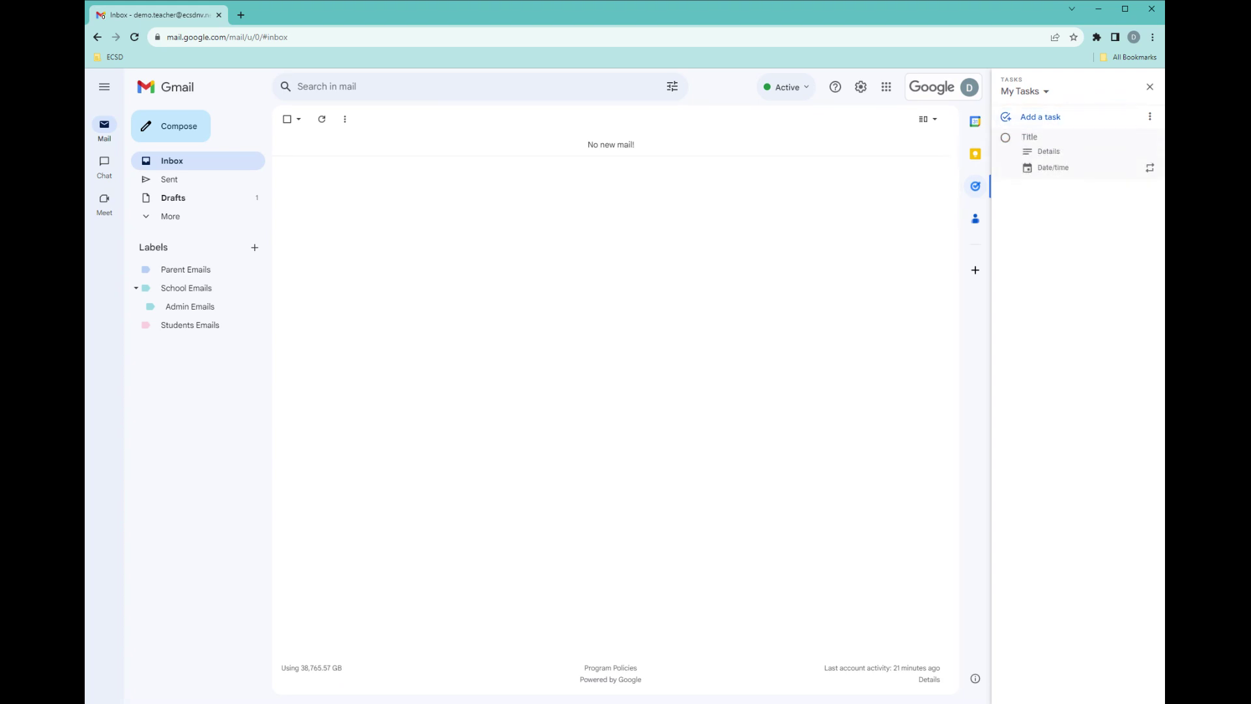
text(To Do)
- Set the To Do task's due date to May 16 at 11:00 AM
click(1029, 152)
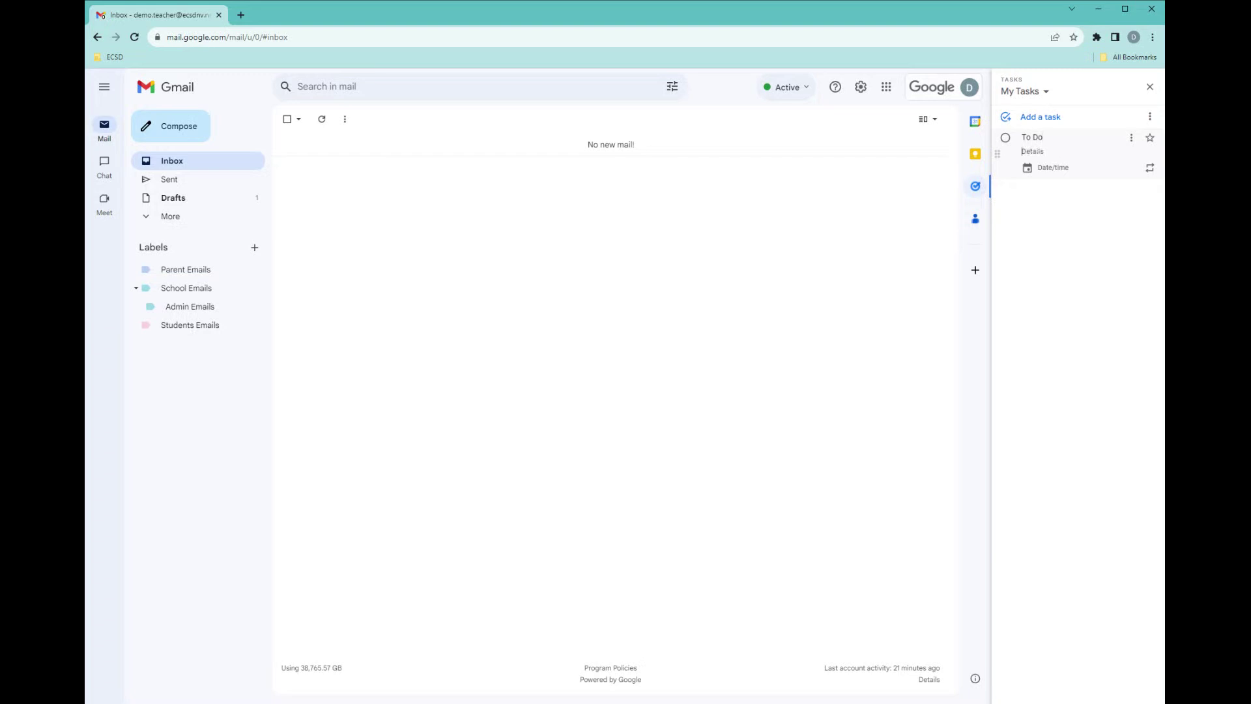
click(1053, 168)
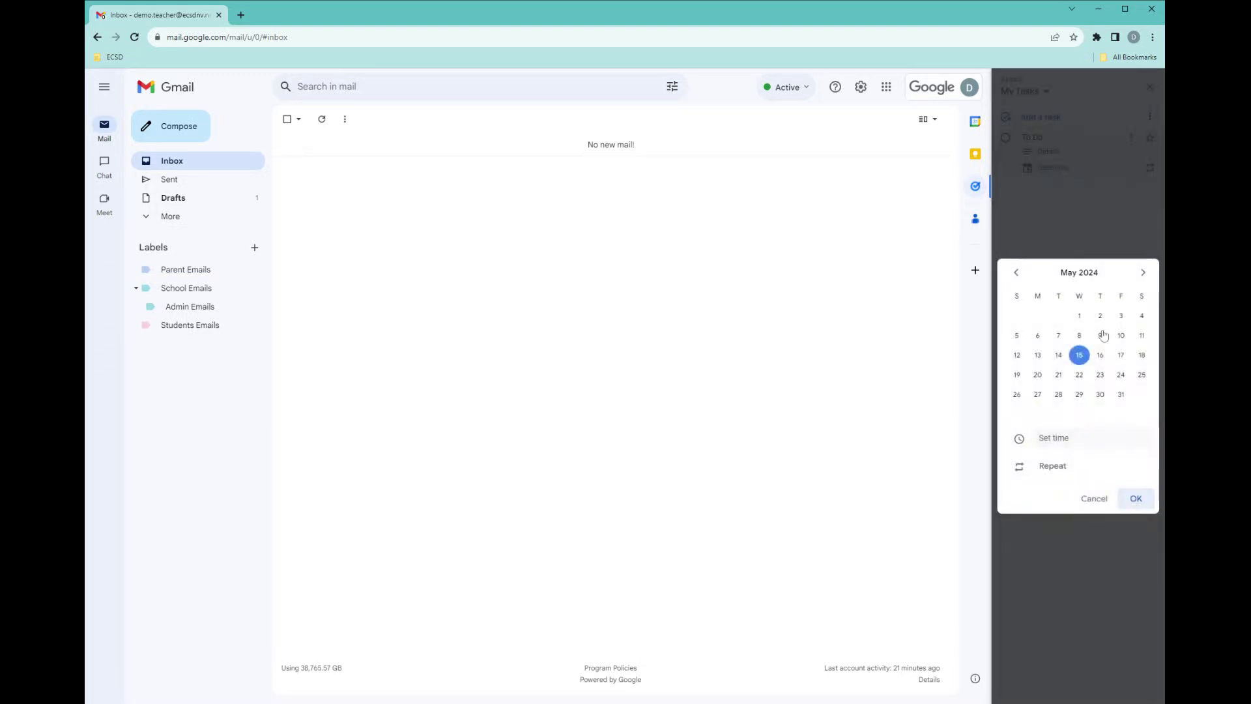
click(1101, 355)
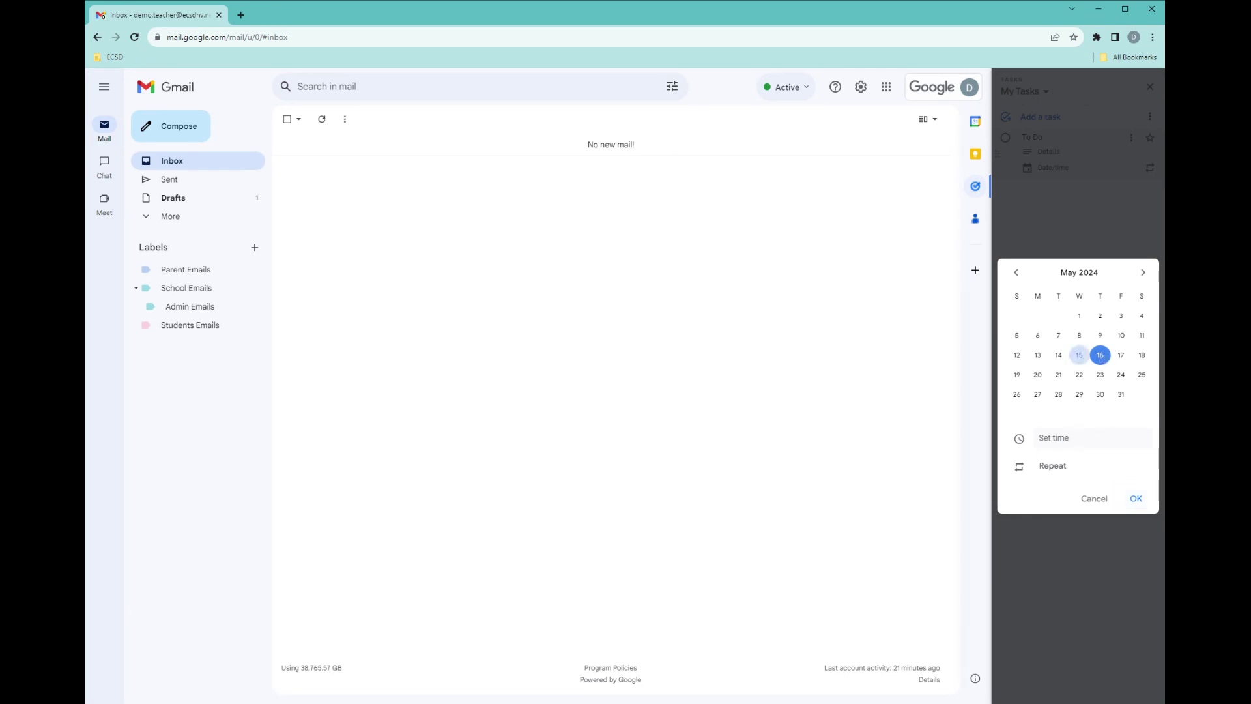
click(1101, 435)
click(1080, 216)
- Confirm the due date and make the To Do task repeat every 1 day
click(1136, 499)
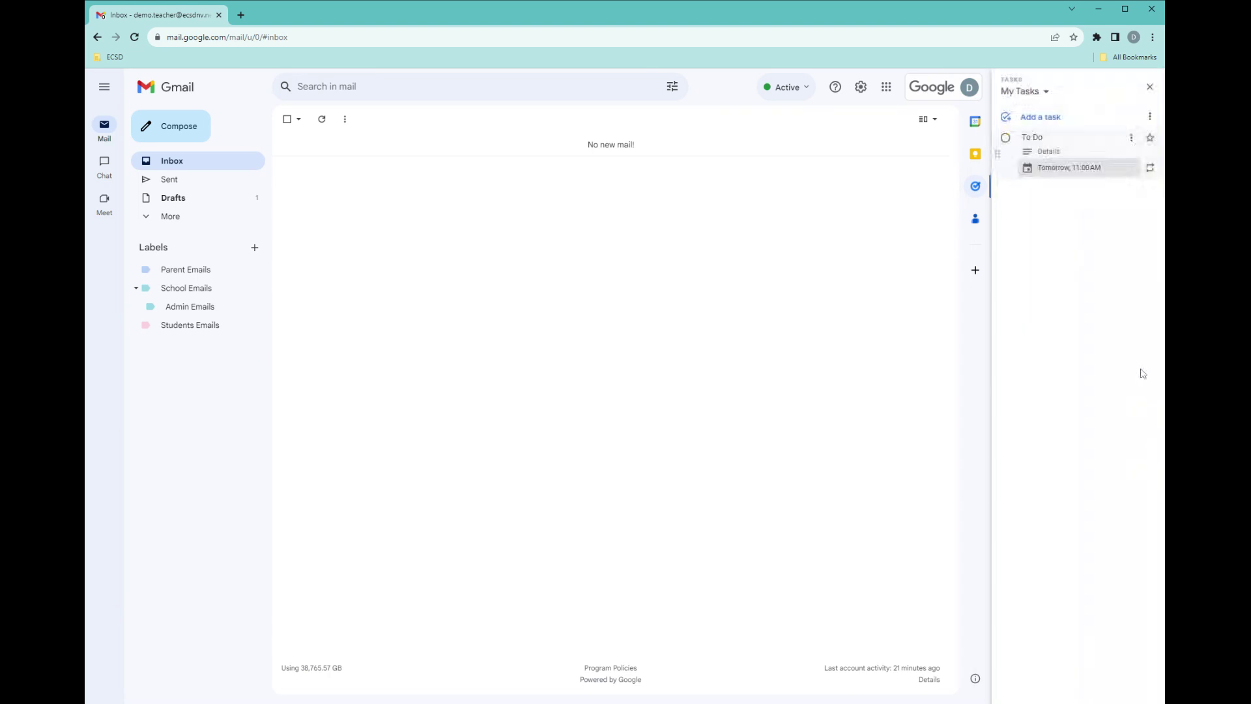
click(1149, 173)
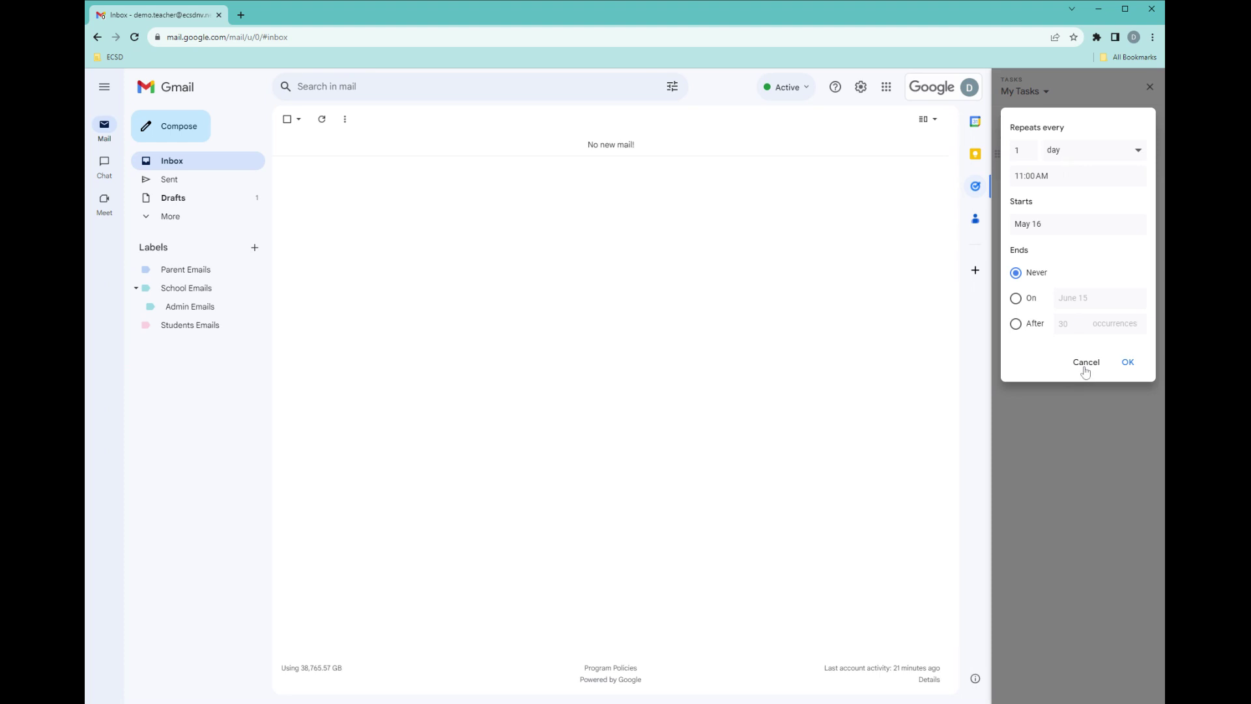
click(1128, 364)
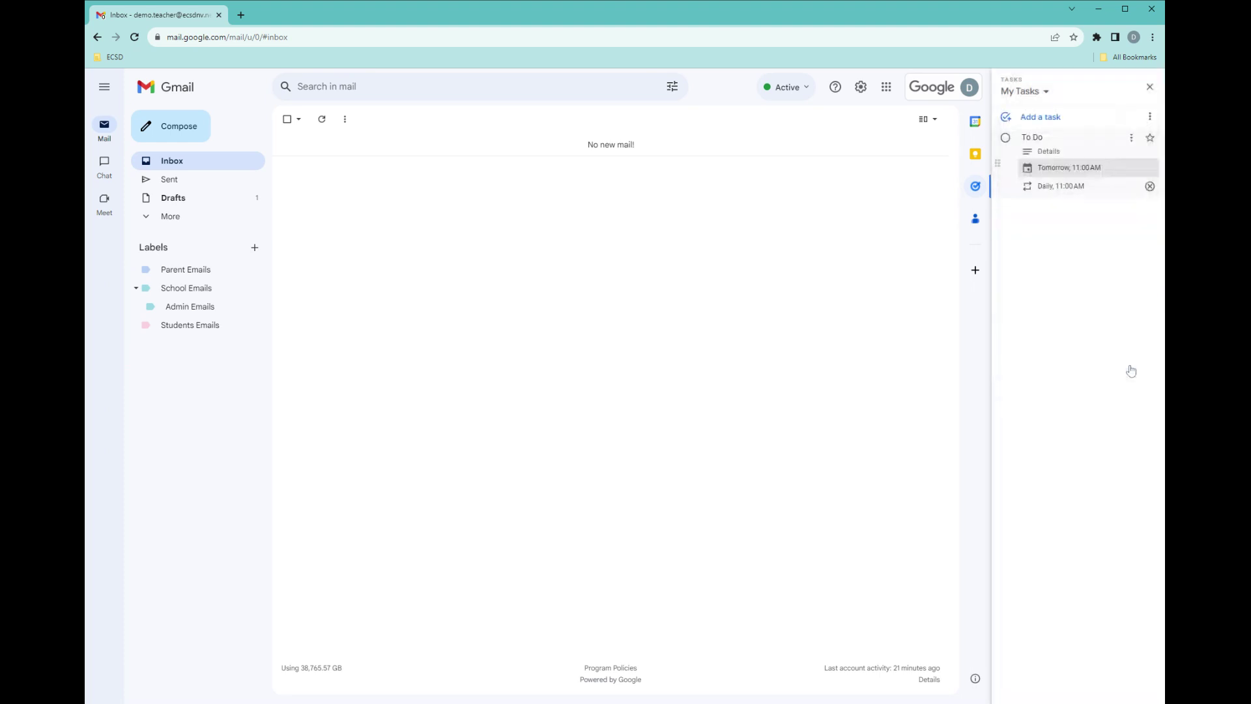
click(1131, 370)
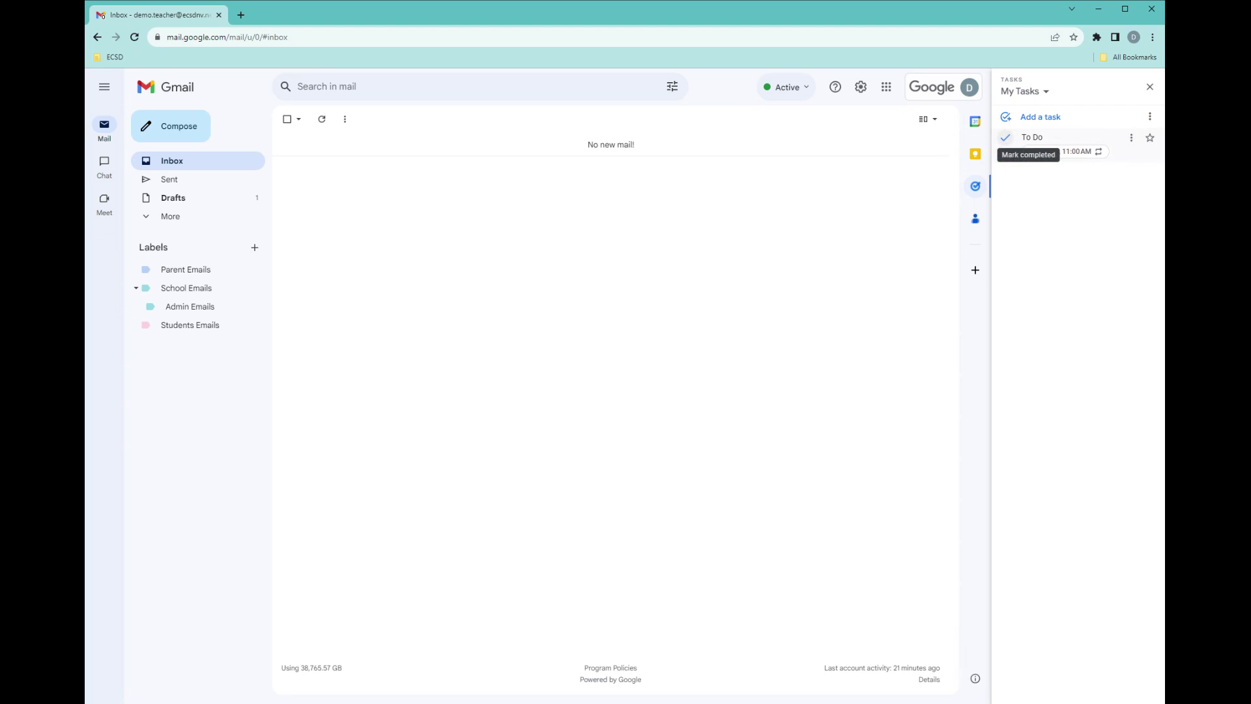
- Reopen the To Do task's repeat settings to review them, closing without changes
click(1067, 156)
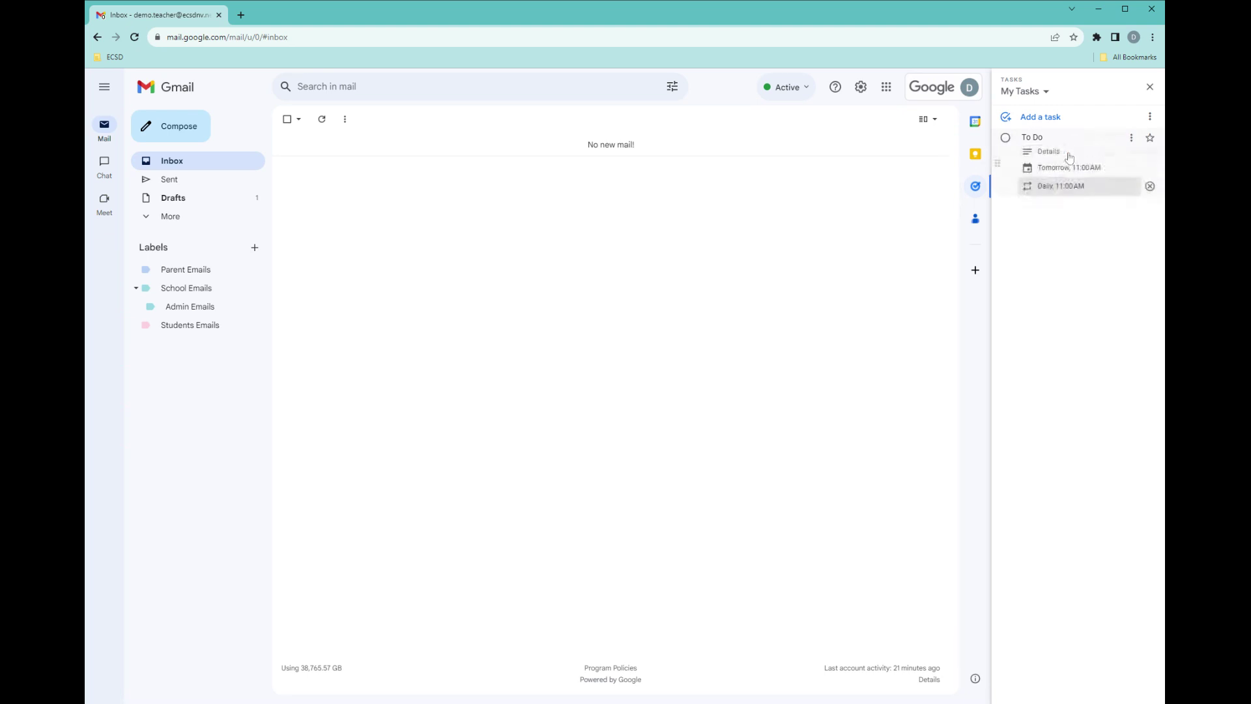
click(1068, 189)
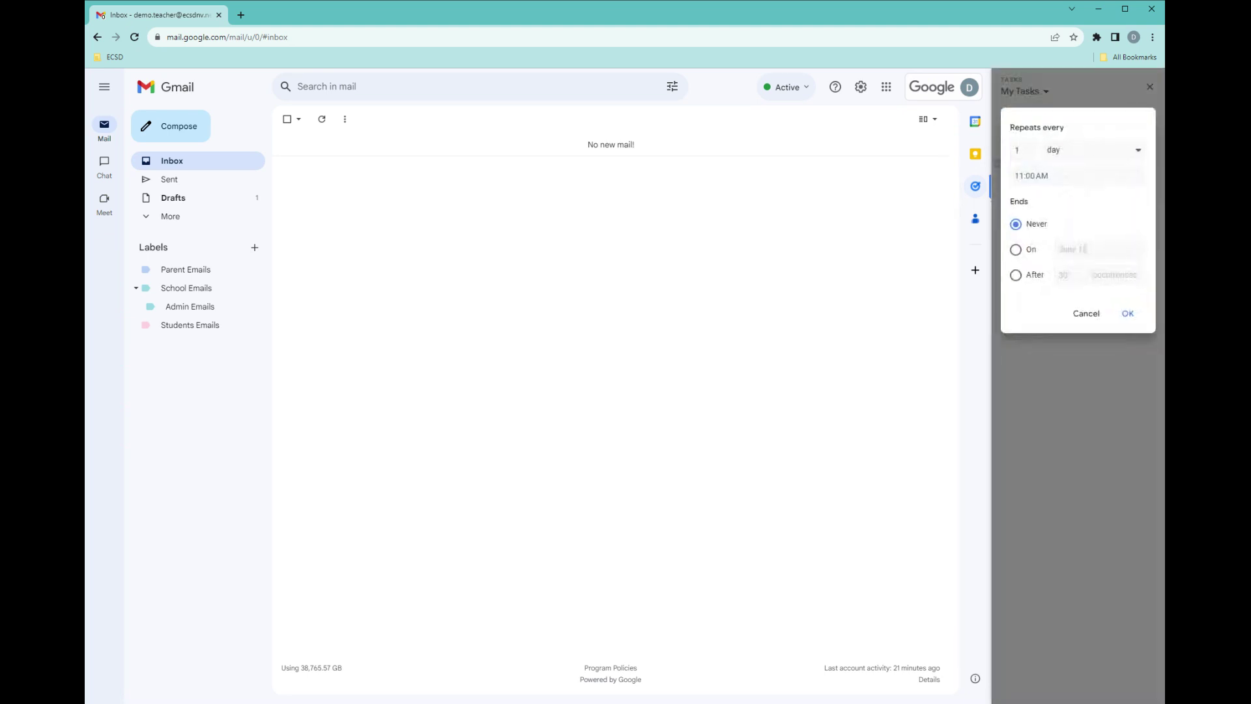
click(1086, 313)
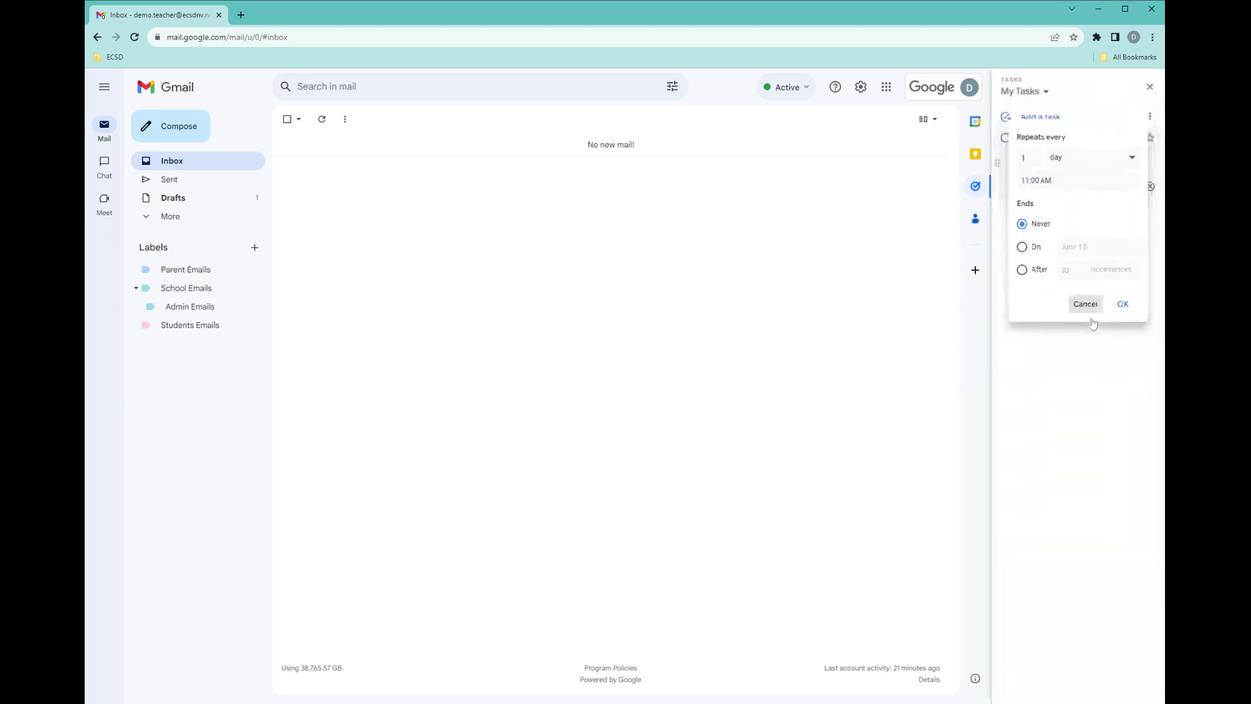
- Launch Google Calendar in a new tab and dismiss the working location prompt
click(239, 15)
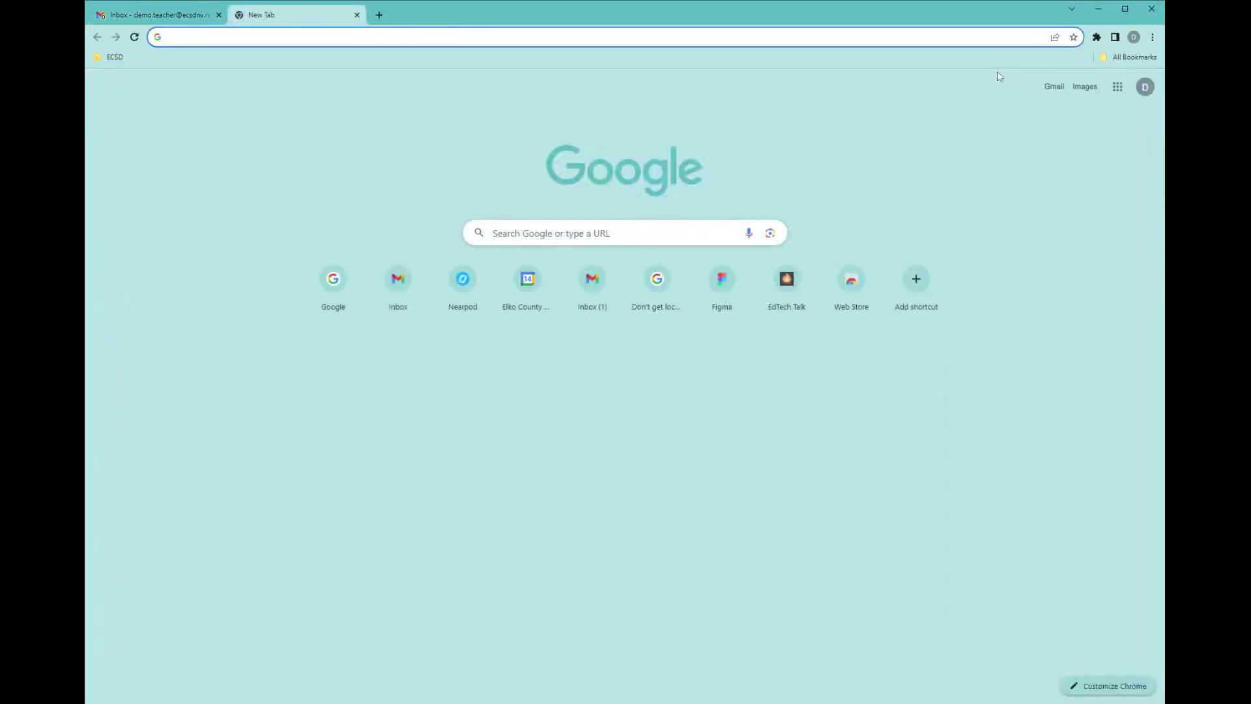
click(1118, 87)
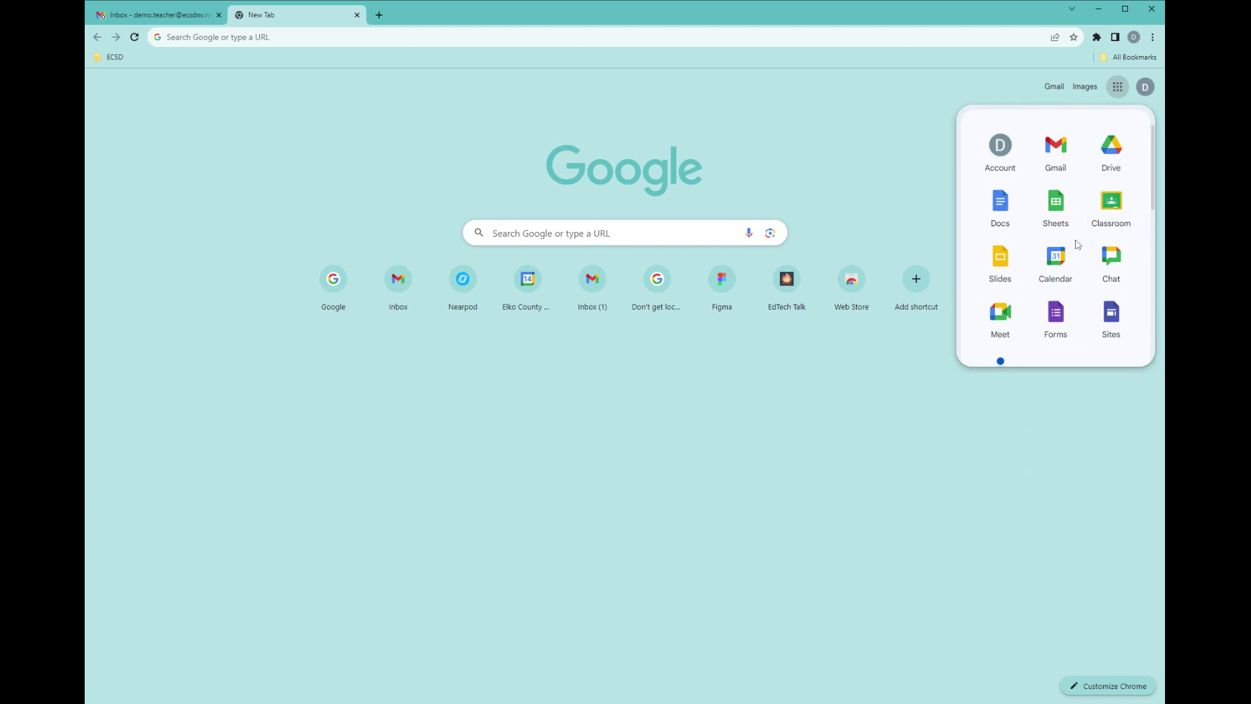
click(1061, 255)
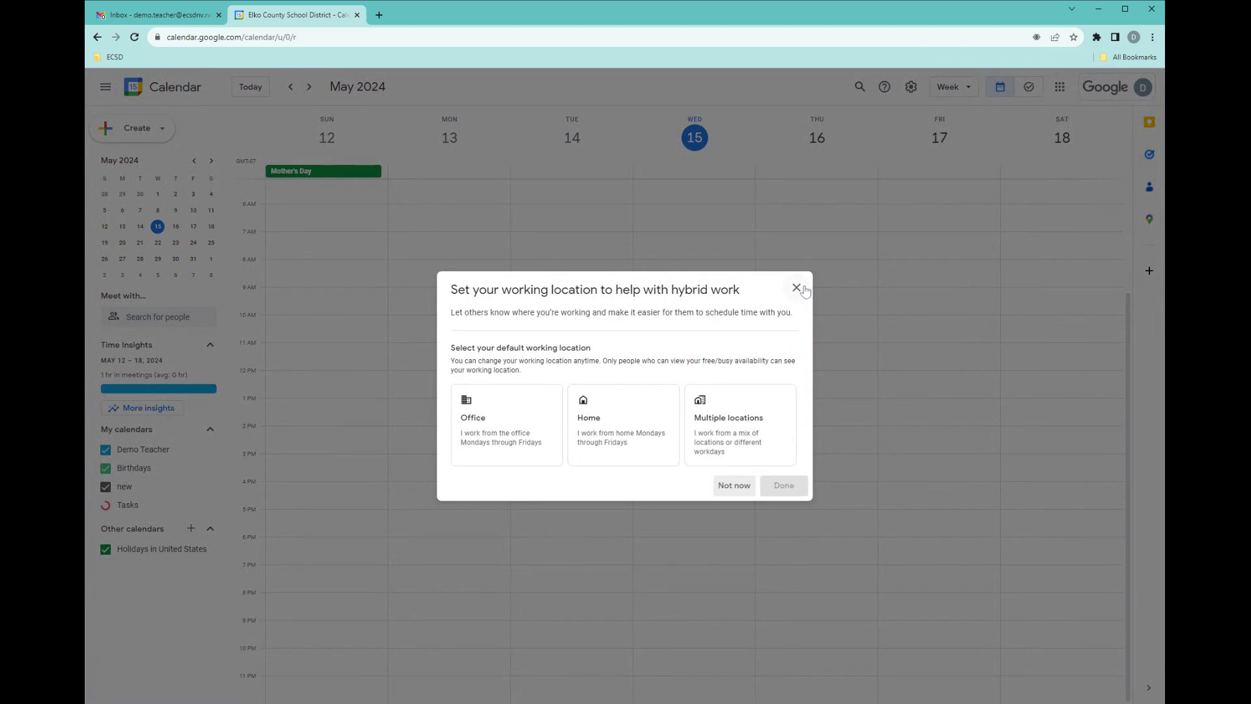
click(797, 288)
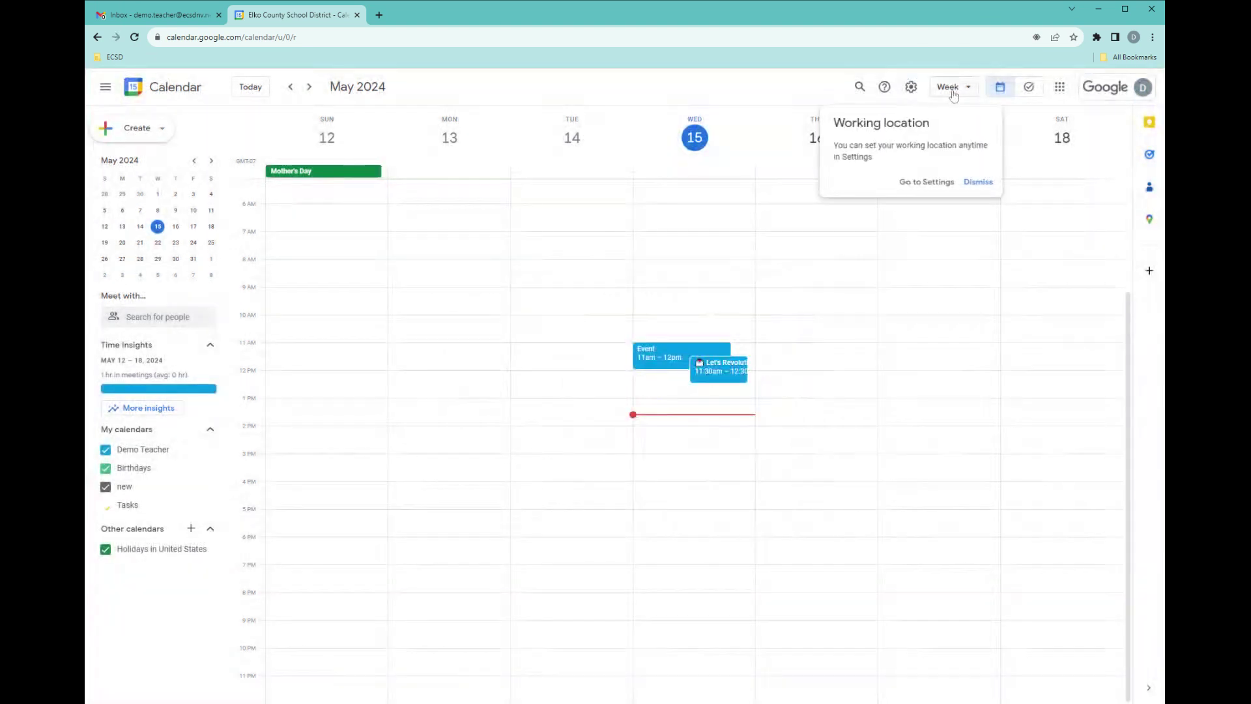
- Switch Calendar to month view and mark the May 17 To Do occurrence completed
click(953, 86)
click(958, 158)
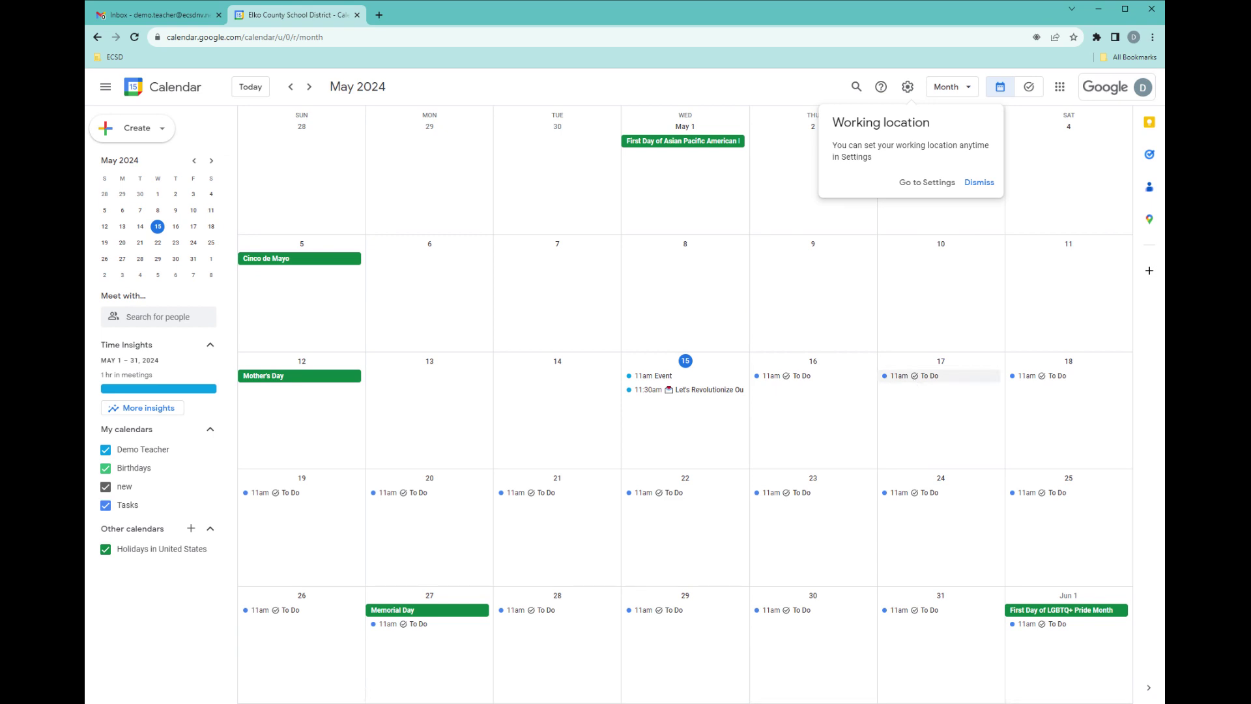
click(929, 376)
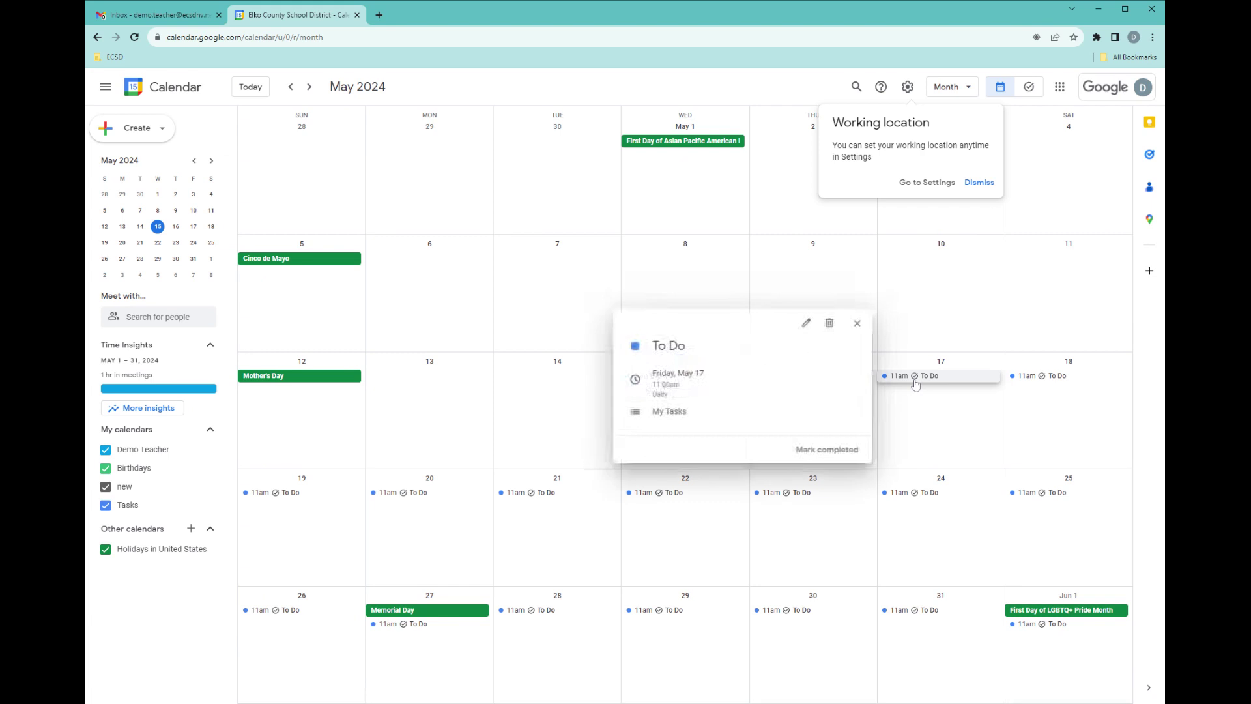
click(846, 451)
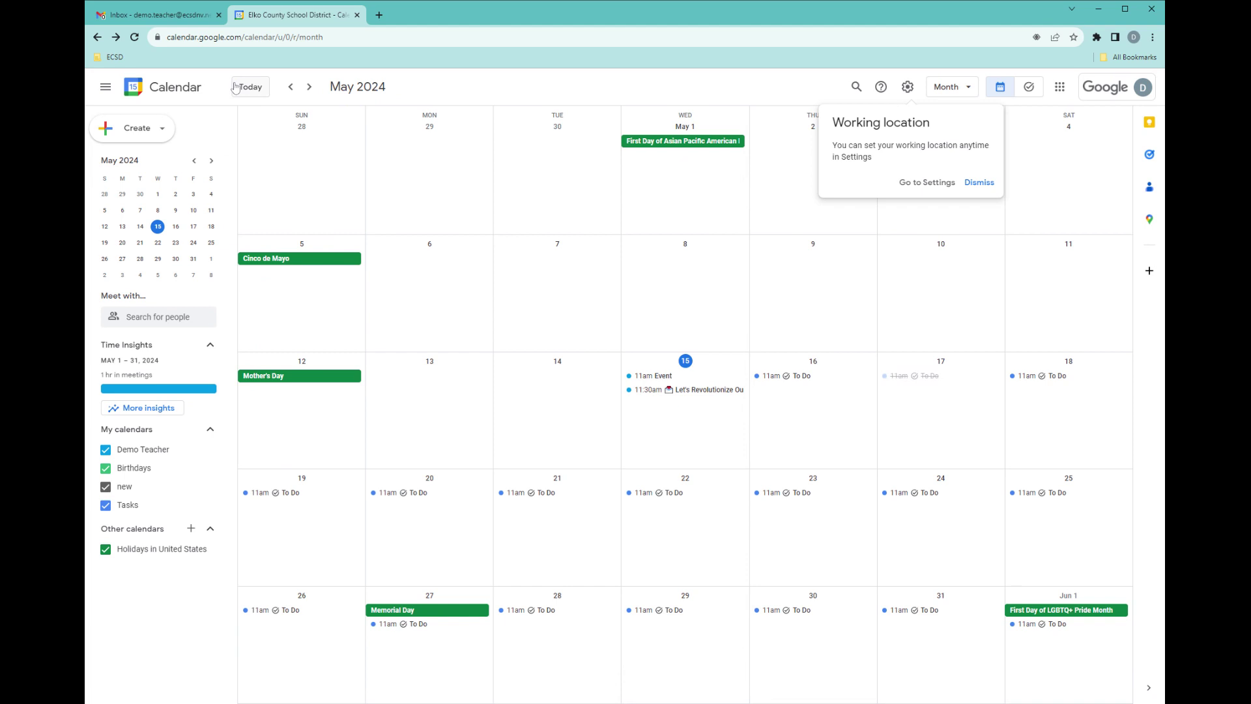
- Back in Gmail, mark To Do completed and create a task list named 'Project'
click(170, 21)
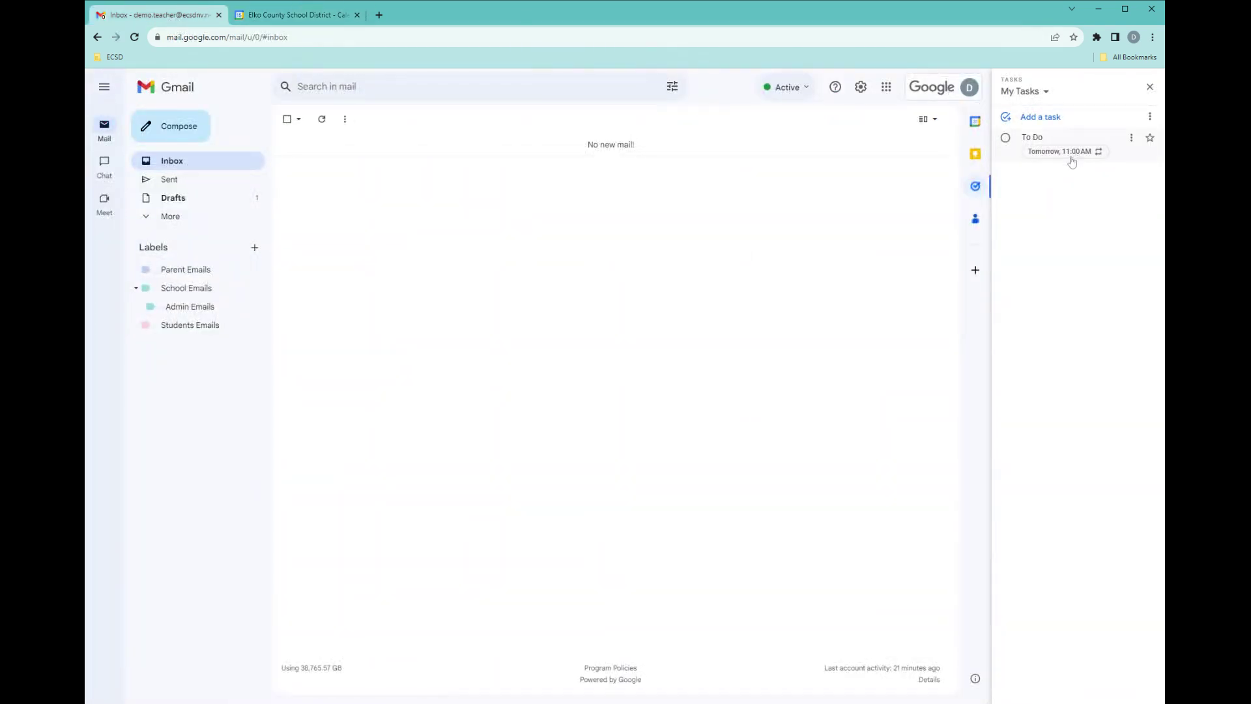
click(1006, 138)
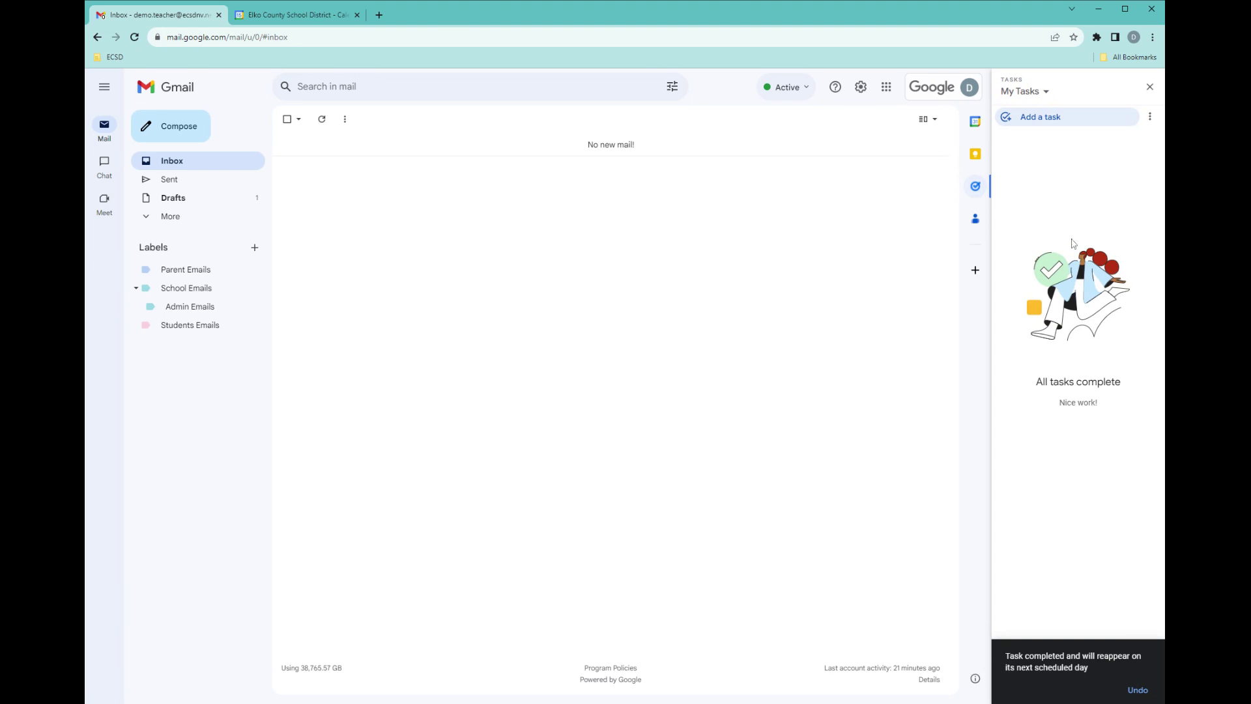
click(1034, 98)
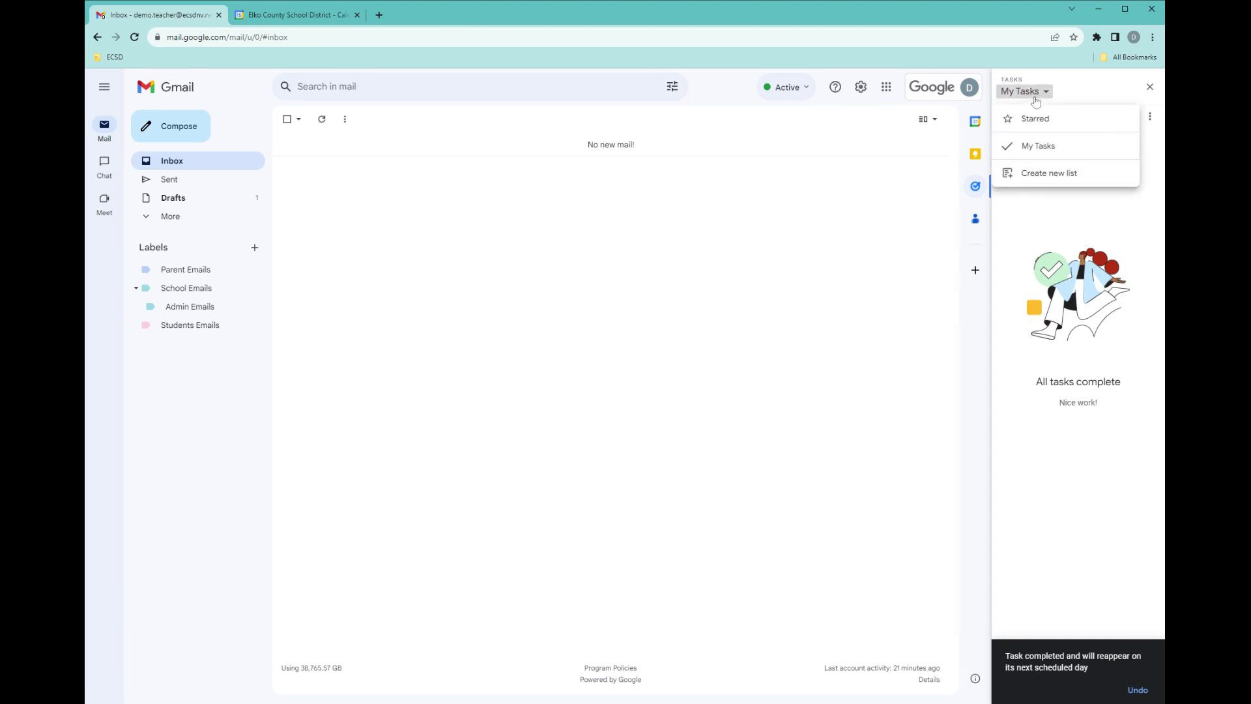
click(1062, 175)
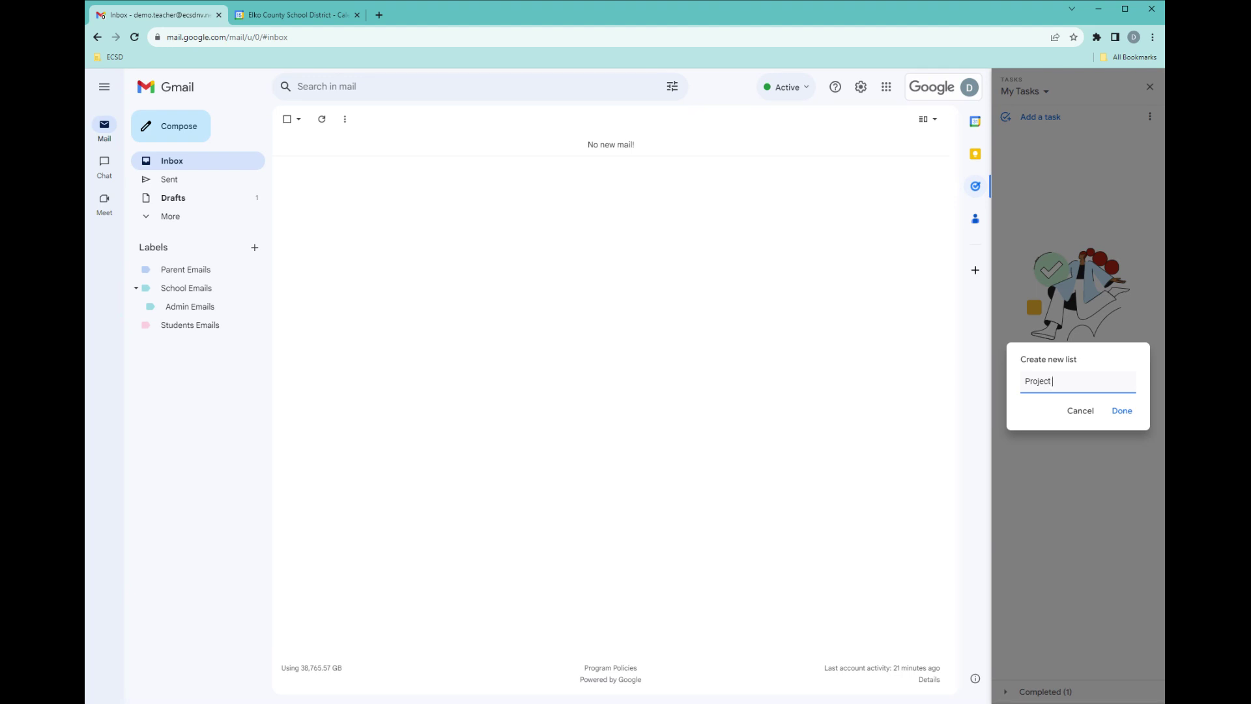
text(Project)
click(1120, 411)
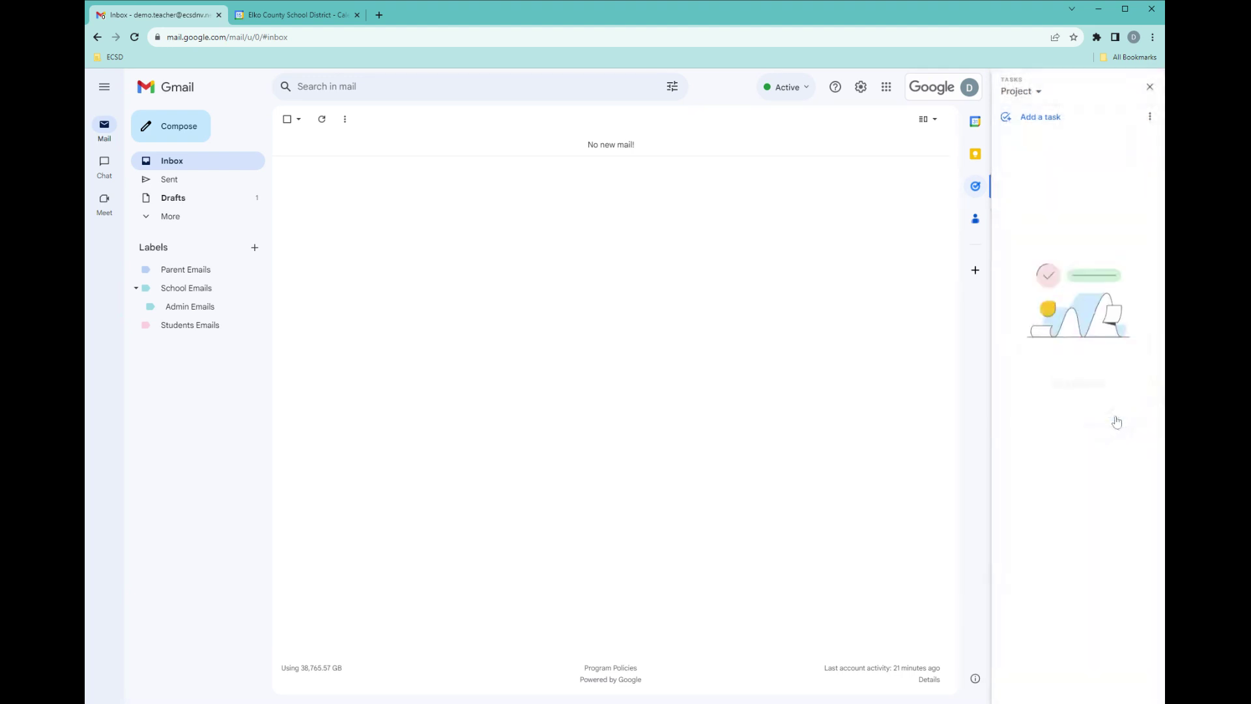
- Switch between the My Tasks and Project lists, ending on Project
click(1035, 94)
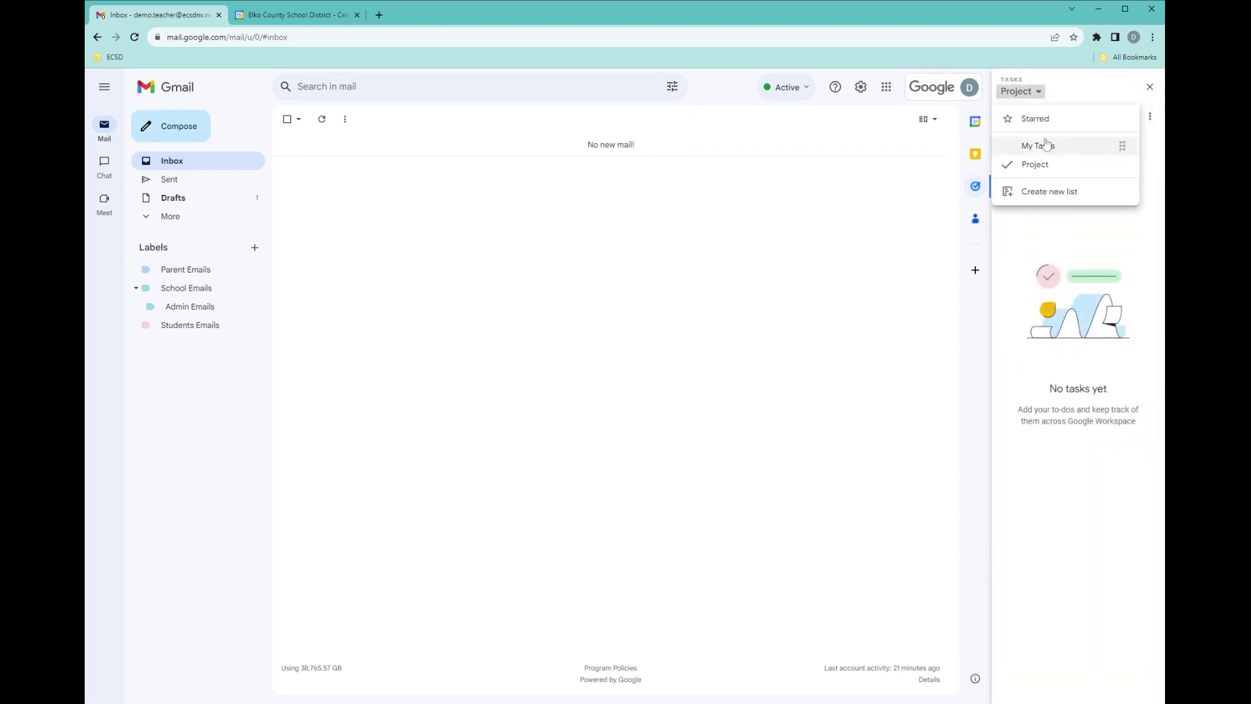
click(1045, 147)
click(1032, 93)
click(1049, 168)
click(1028, 95)
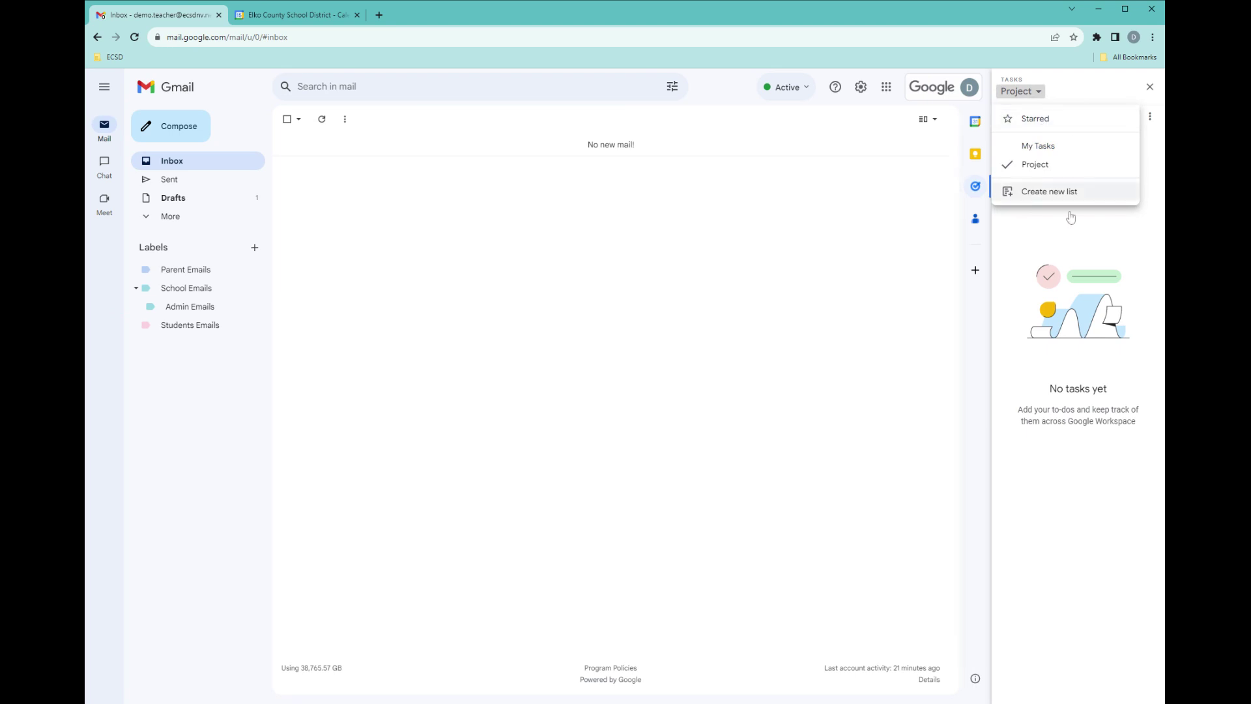
click(1066, 246)
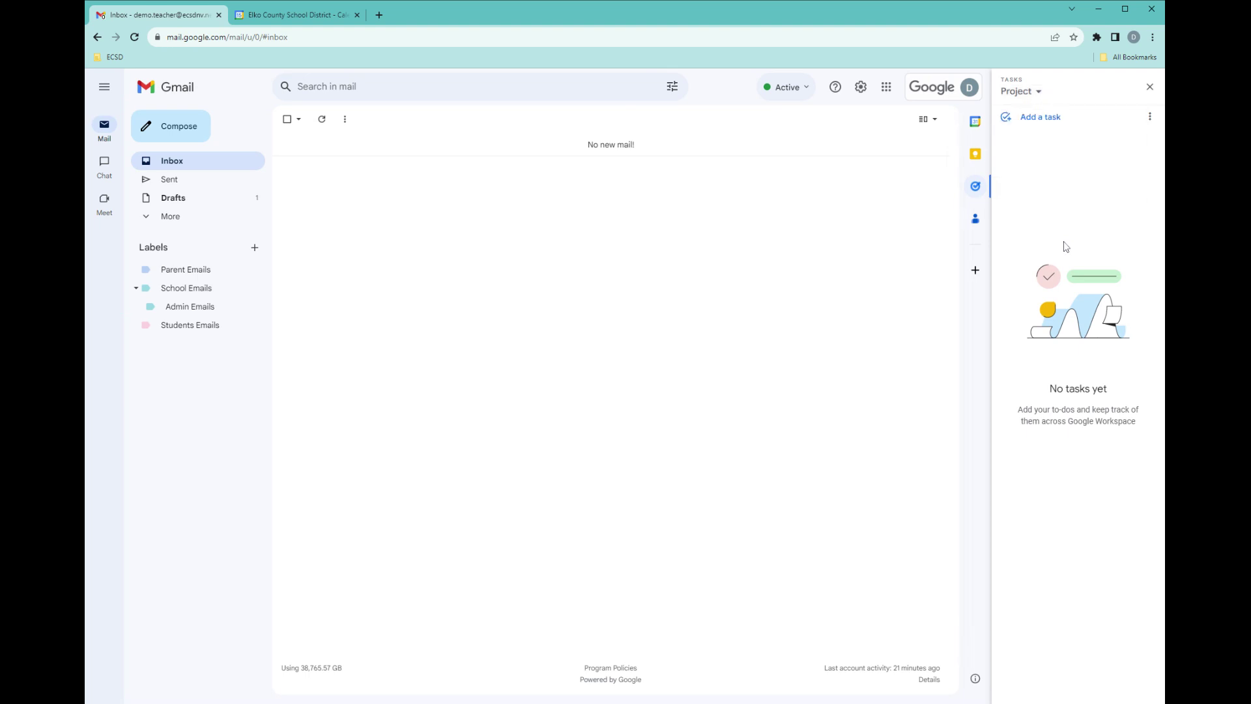
- With My Tasks selected, add the Hello email from School Emails > Admin Emails as a task
click(1021, 92)
click(1036, 143)
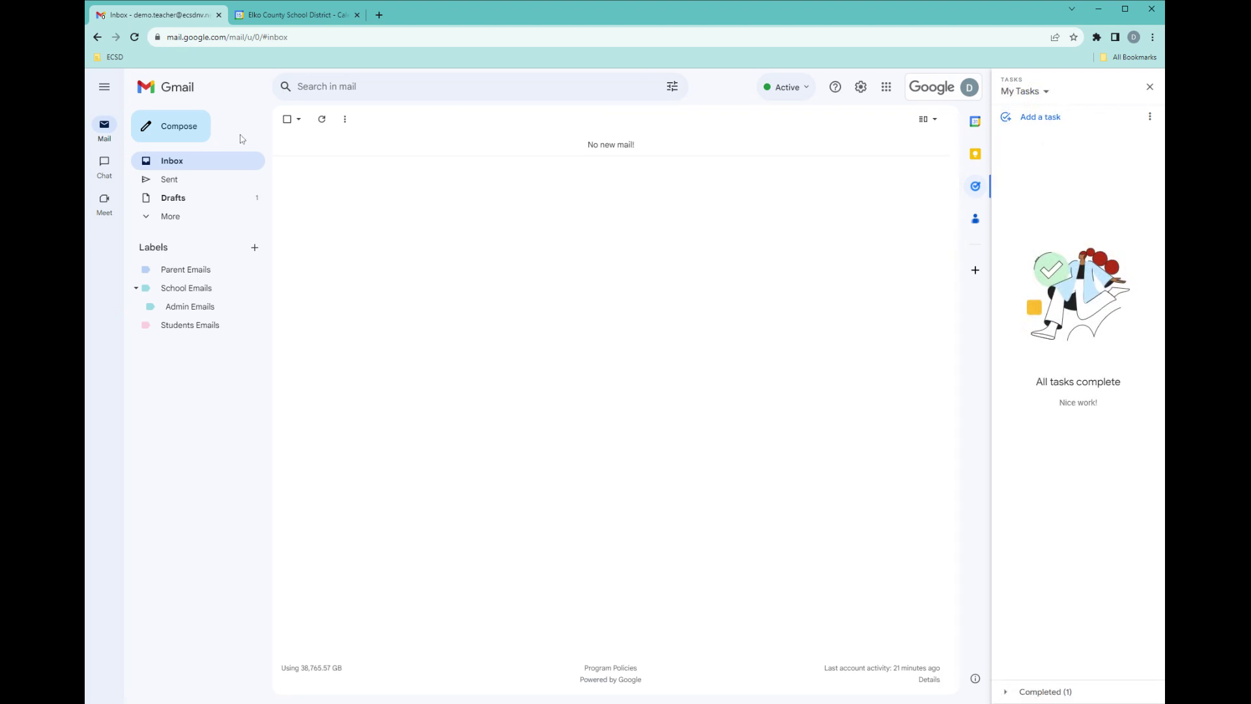
click(192, 293)
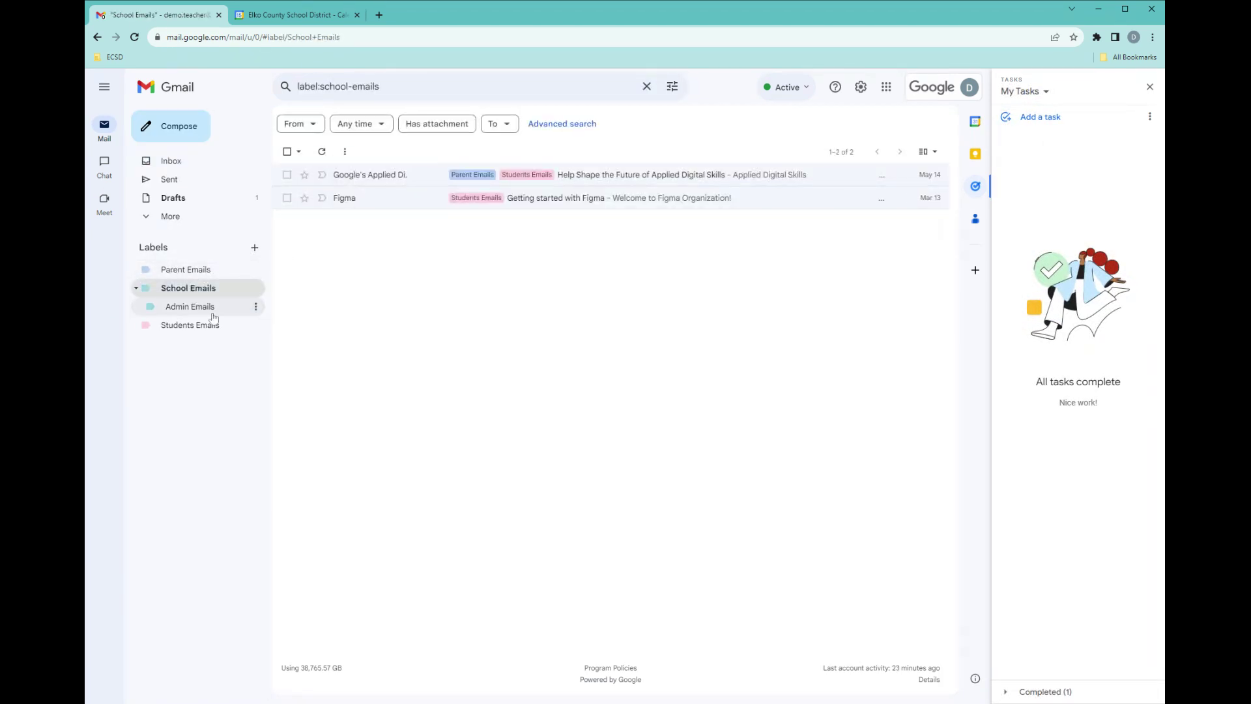
click(213, 317)
click(366, 175)
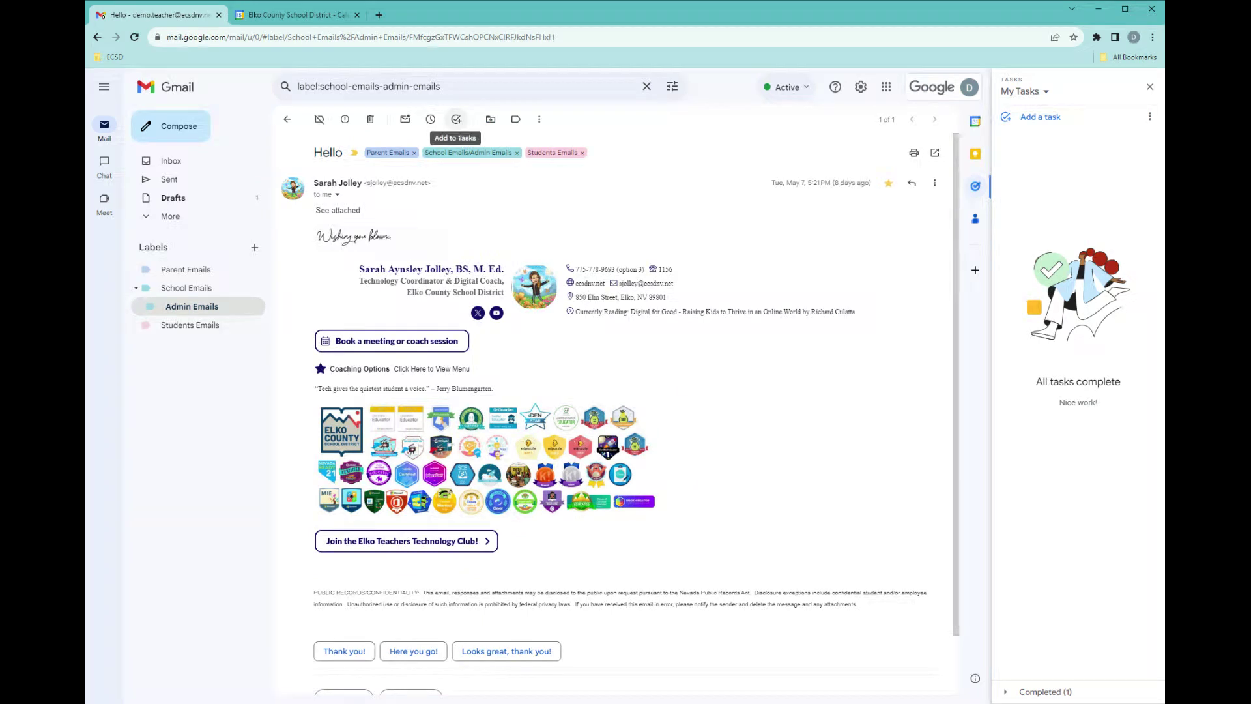
click(456, 124)
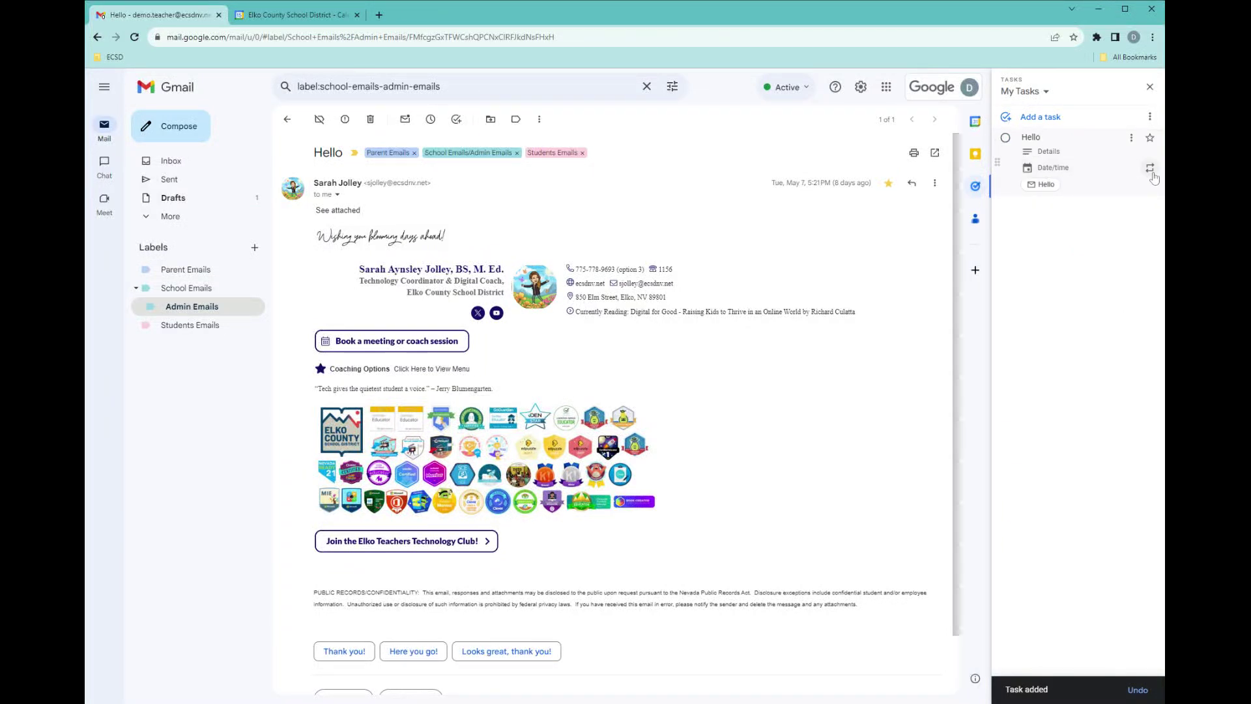
click(1131, 139)
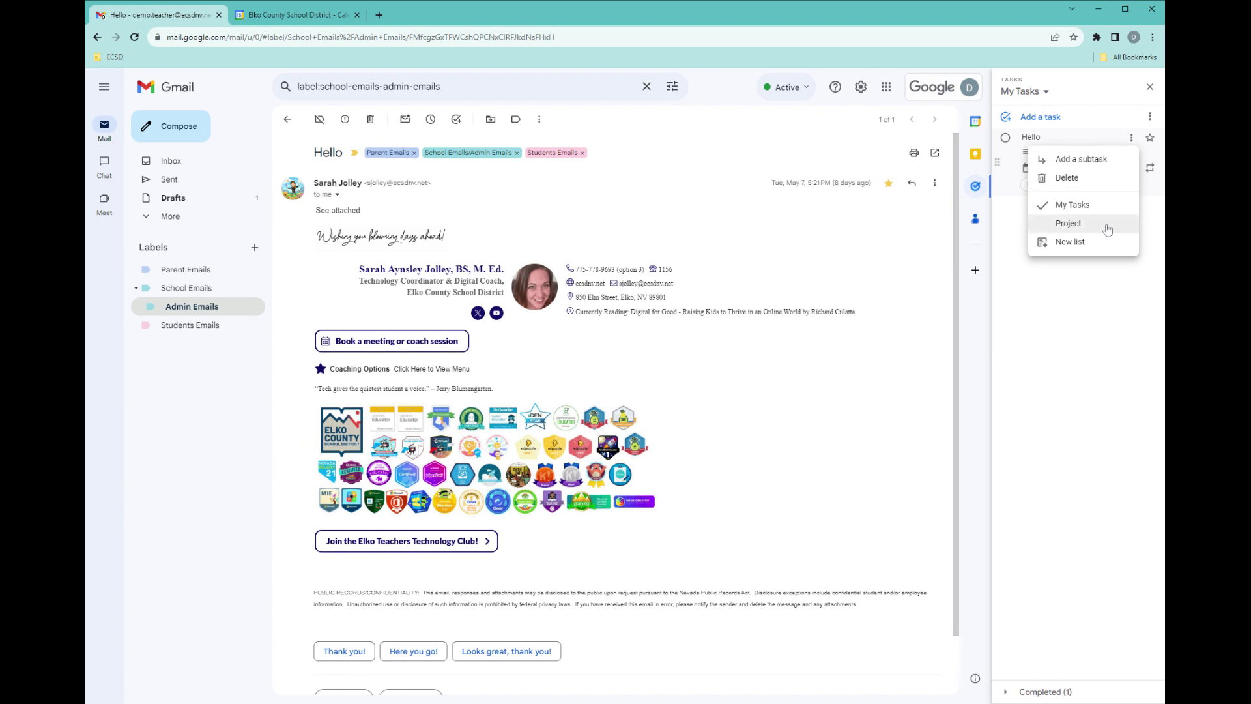
click(1102, 327)
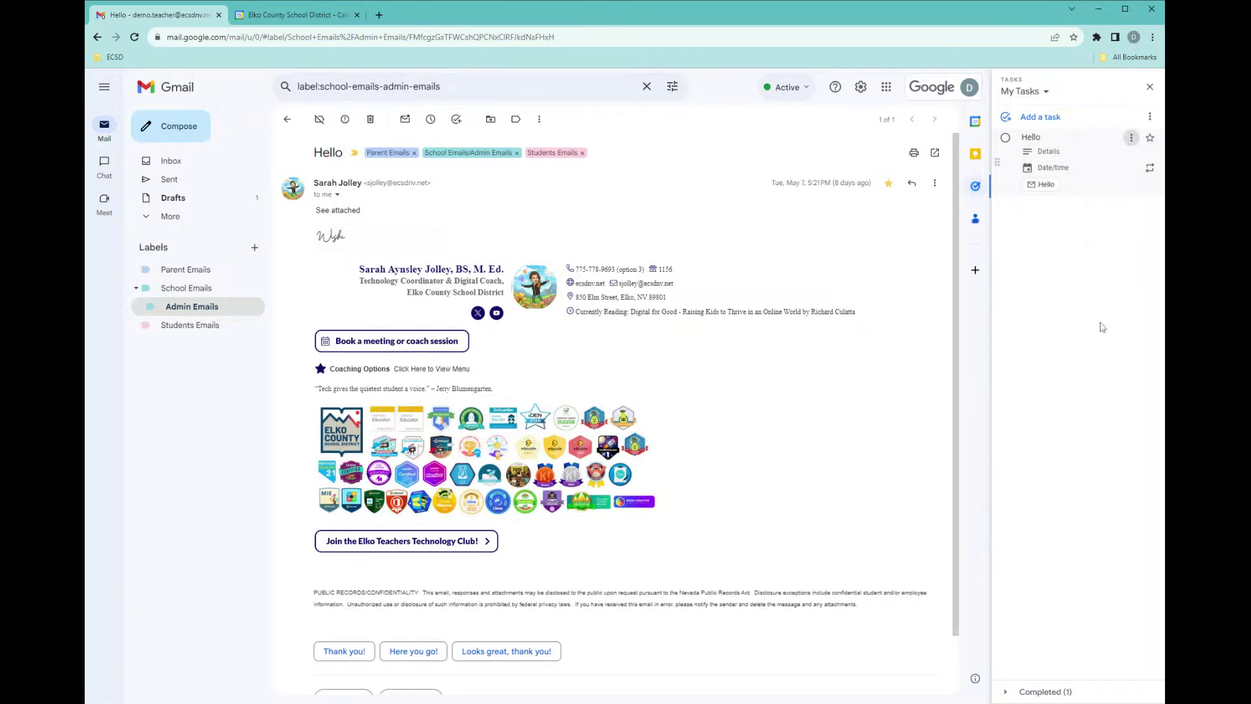
click(195, 161)
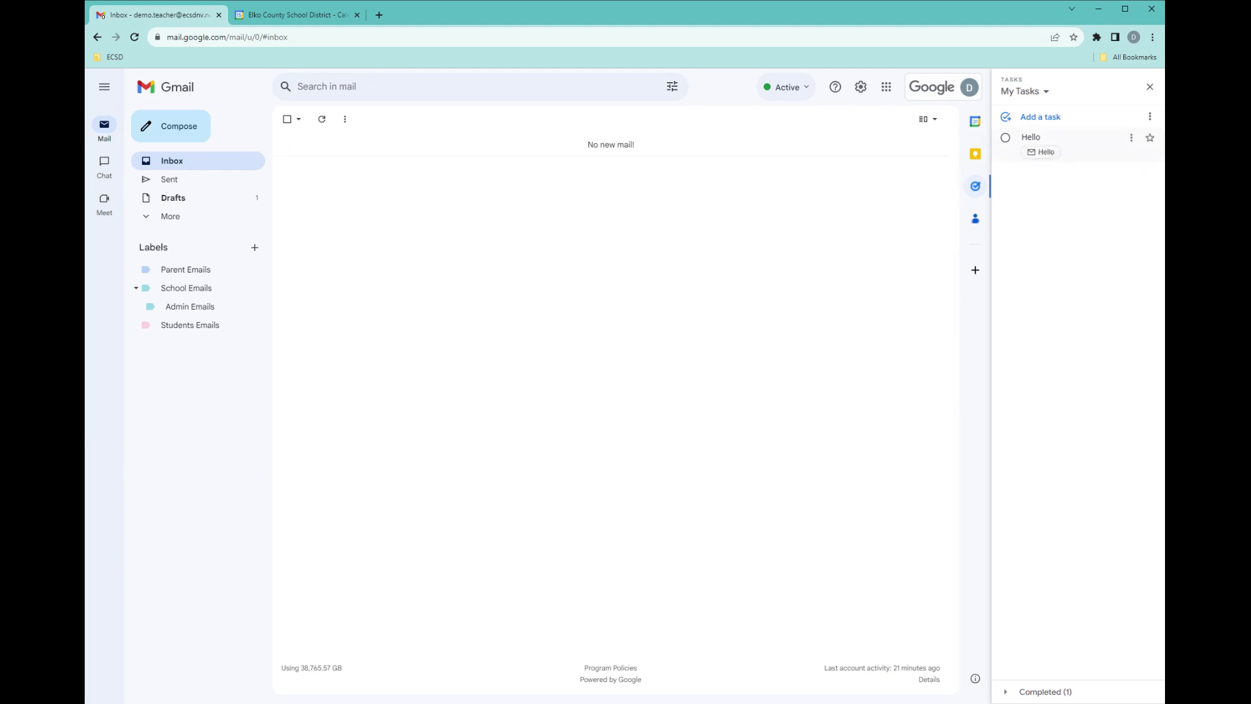
click(1041, 152)
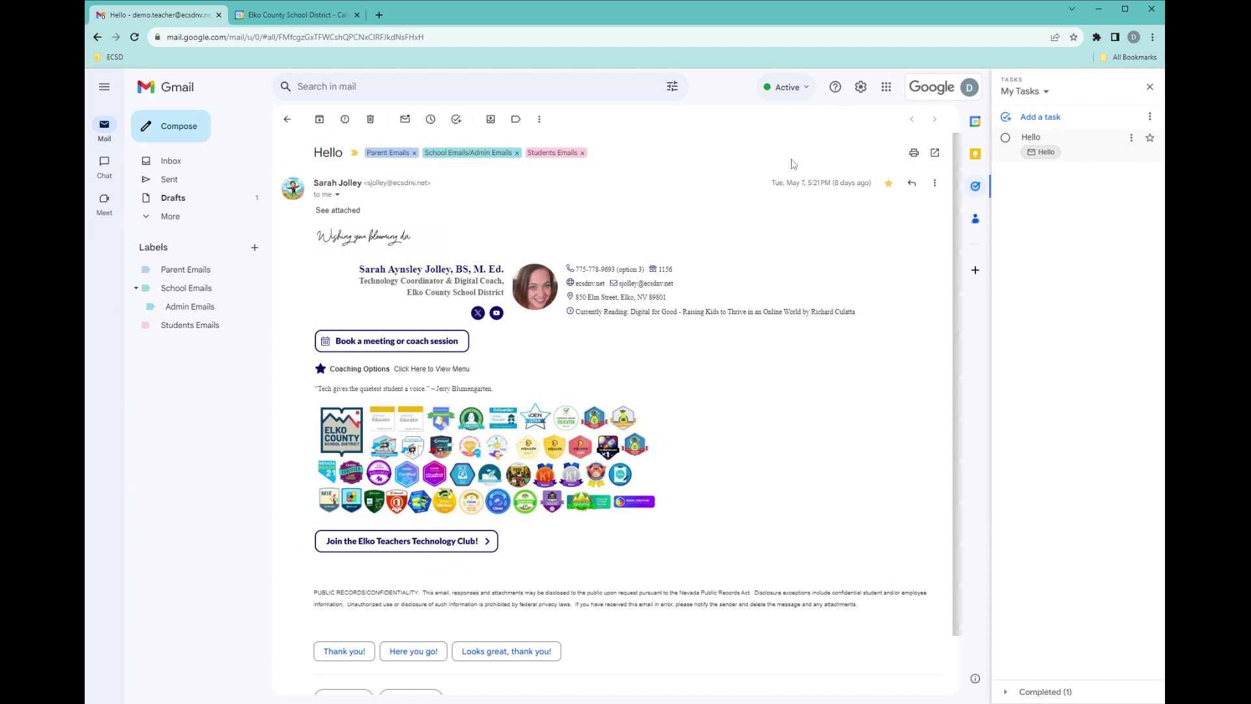
- In Google Chat, skip the welcome prompt and show the Name Example space's Tasks tab
click(108, 169)
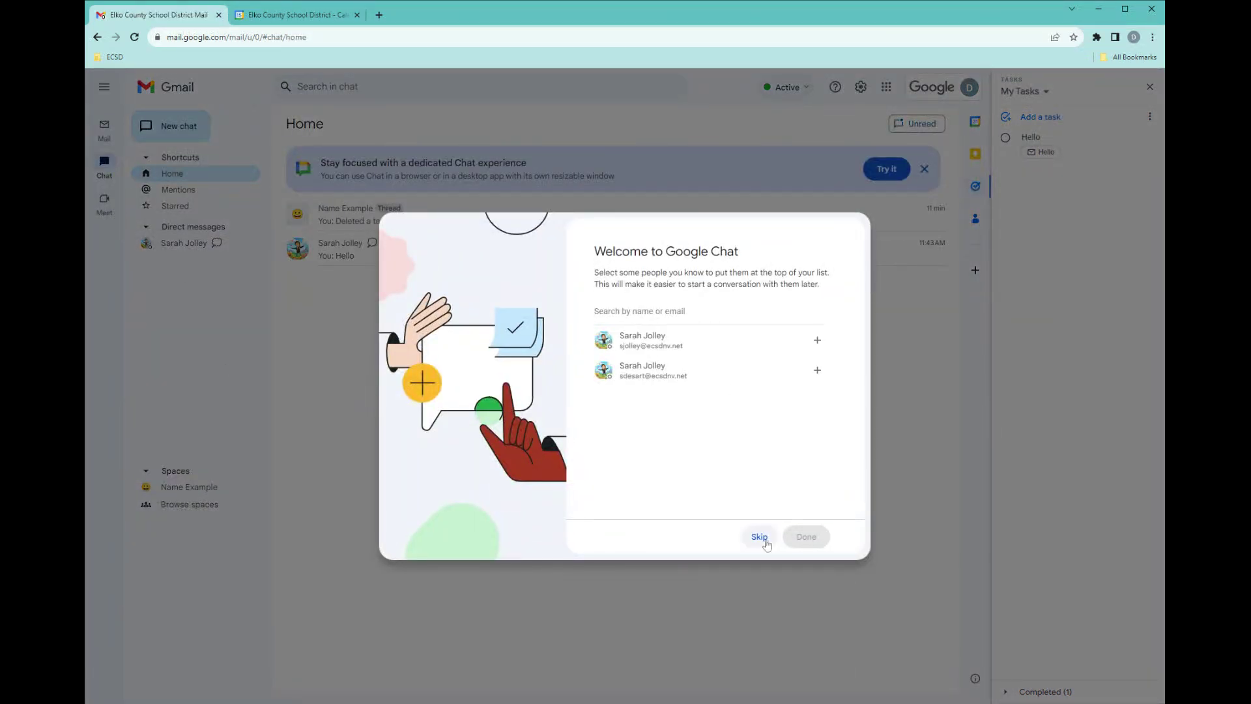
click(757, 535)
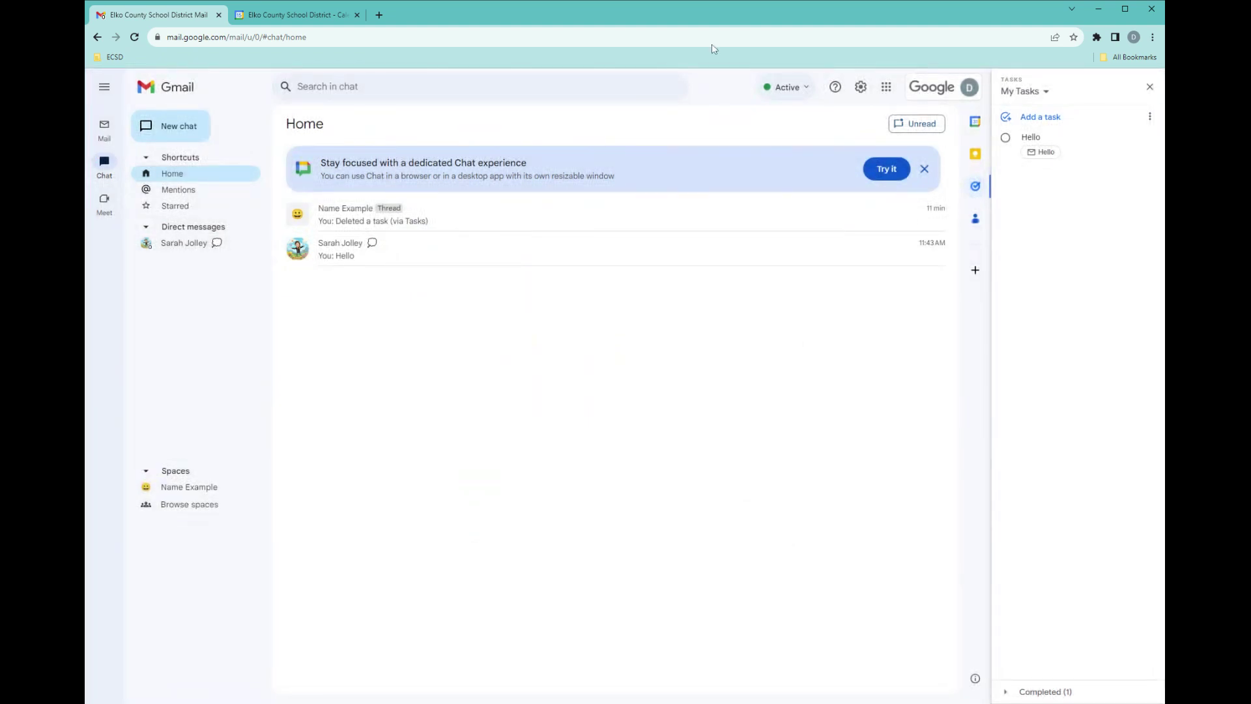
click(218, 495)
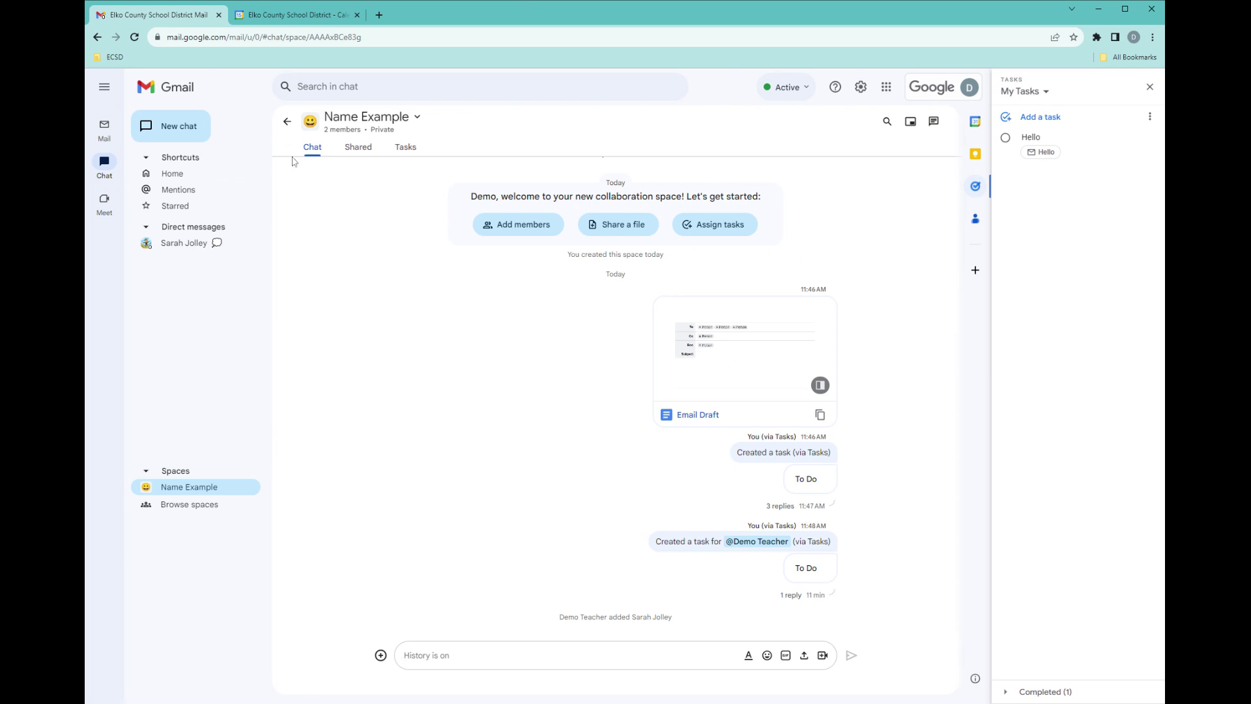
click(405, 148)
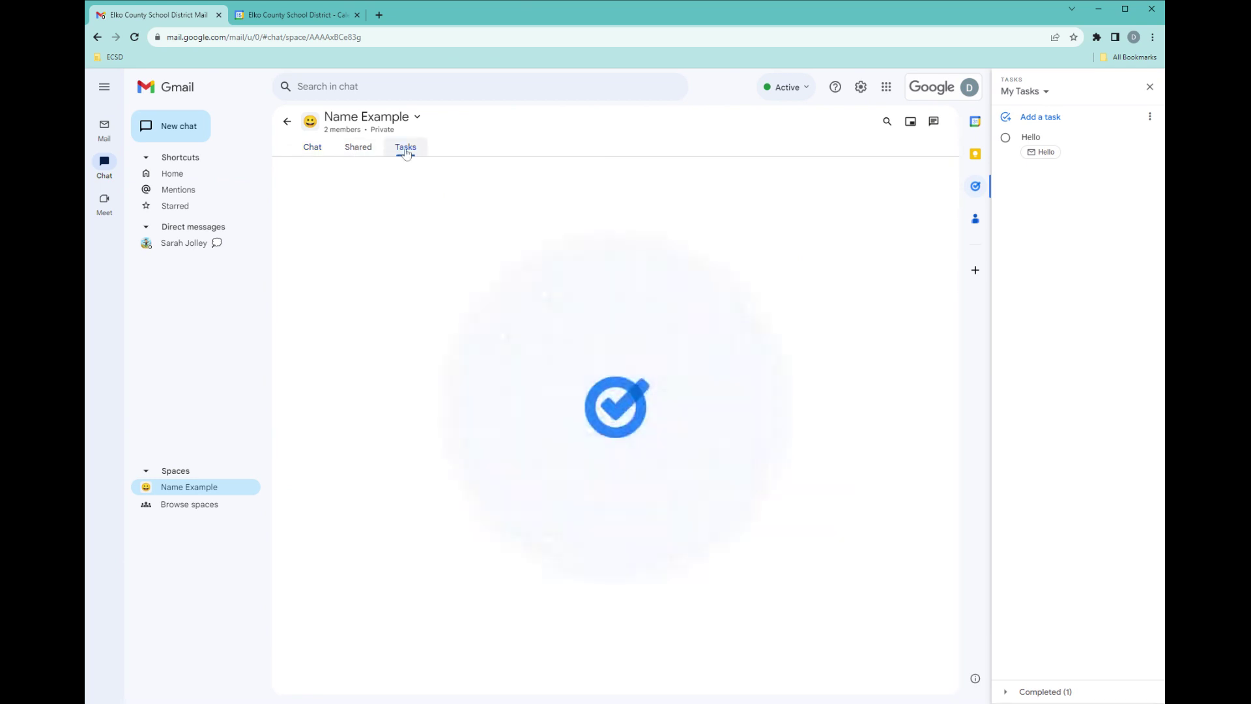